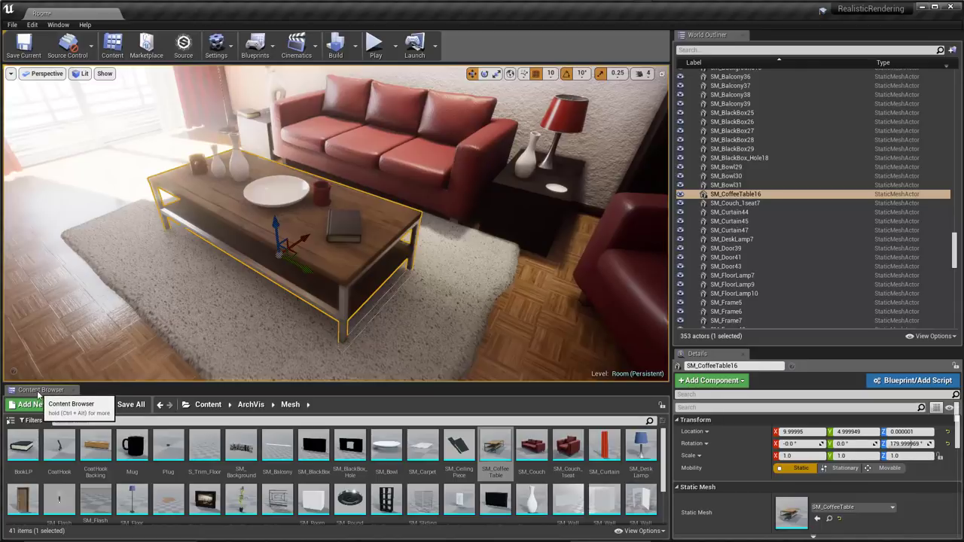
# Step: Send the SM_CoffeeTable static mesh to Substance Painter and accept exporting it as an FBX file
pyautogui.moveTo(492, 447)
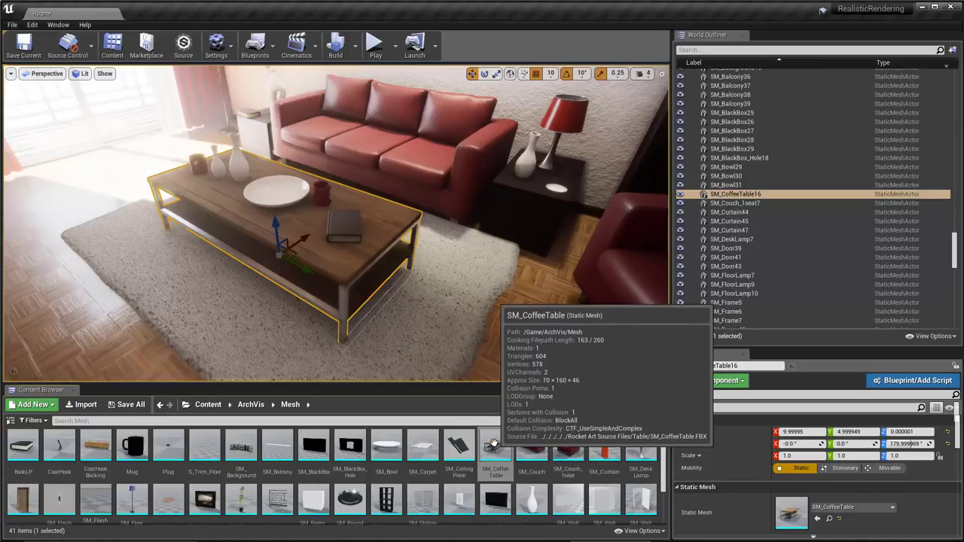
pyautogui.rightClick(493, 445)
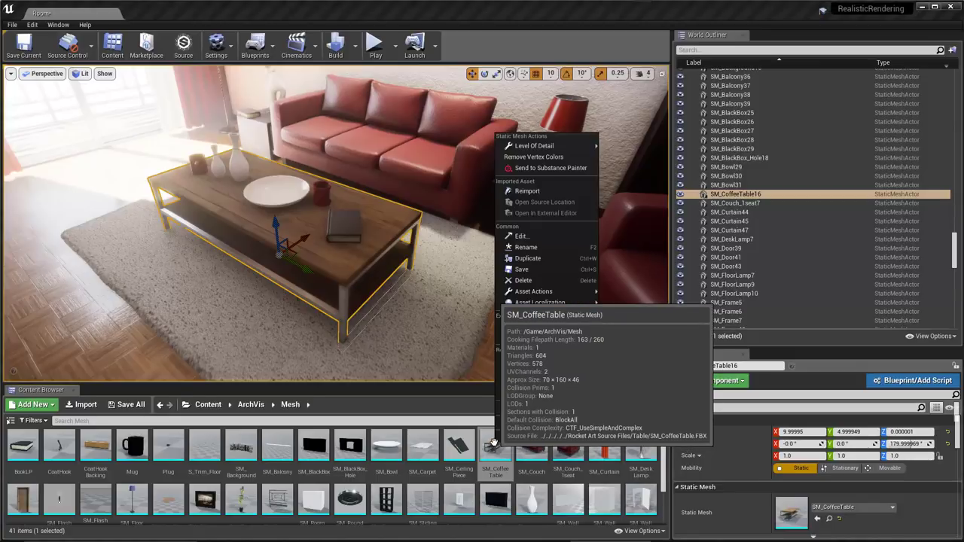
pyautogui.click(530, 168)
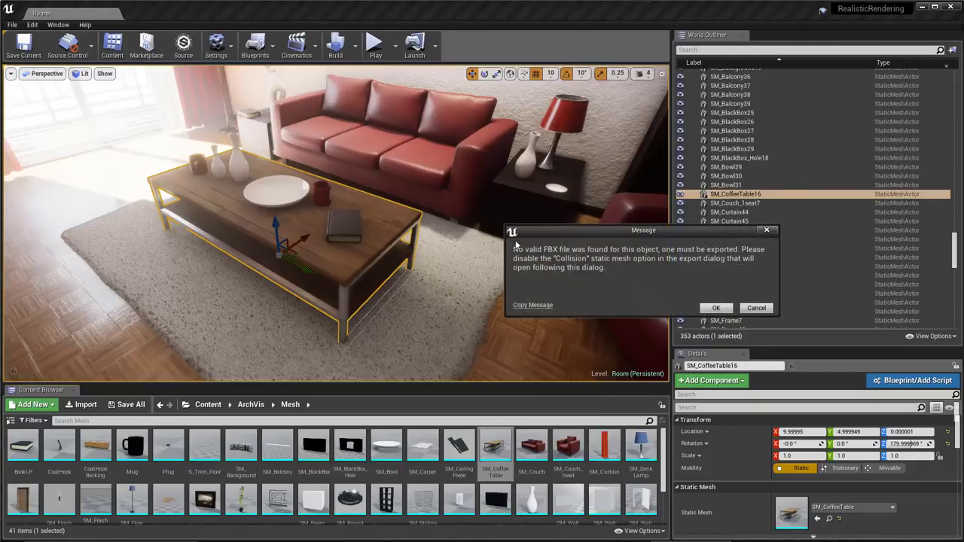
pyautogui.moveTo(567, 232); pyautogui.dragTo(505, 189)
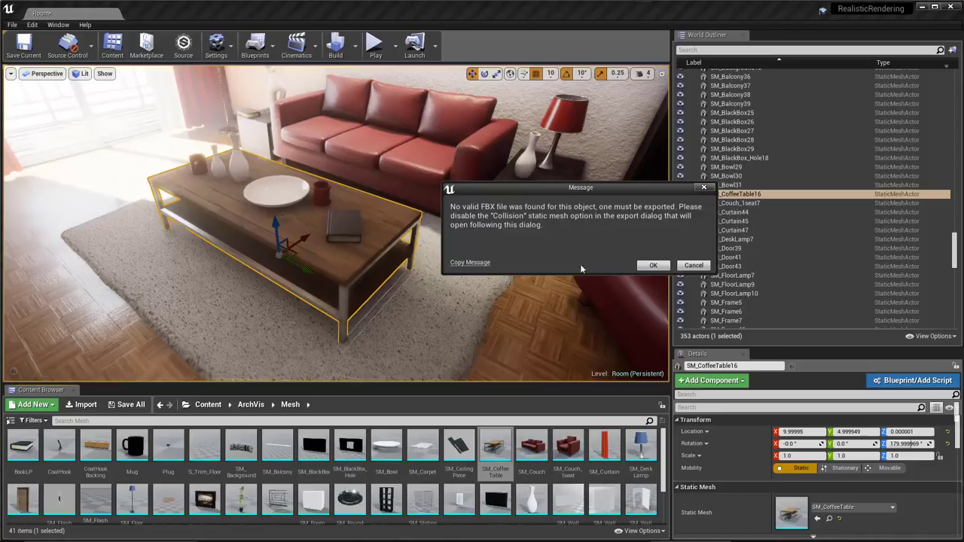
pyautogui.click(653, 265)
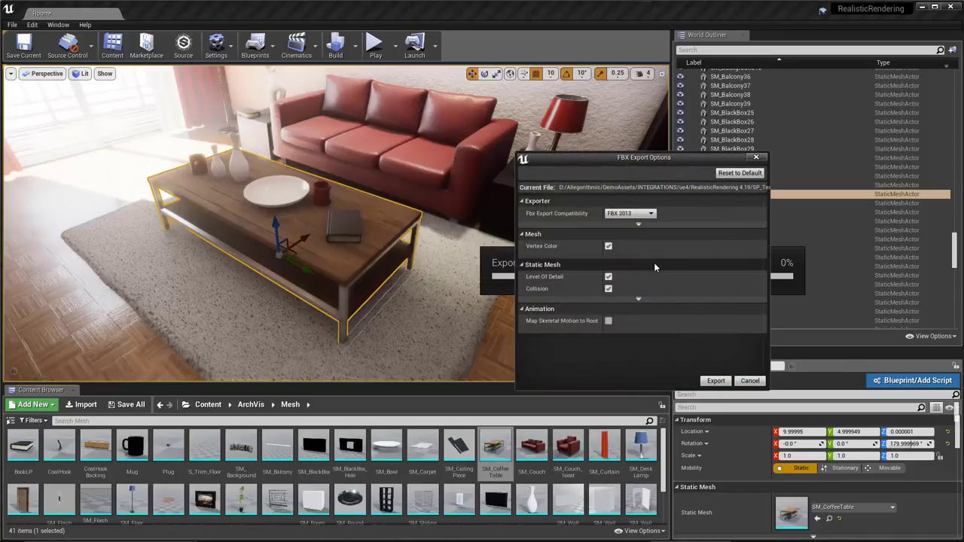
# Step: Disable the Collision option in the FBX export options and export the coffee table mesh
pyautogui.moveTo(613, 159); pyautogui.dragTo(576, 150)
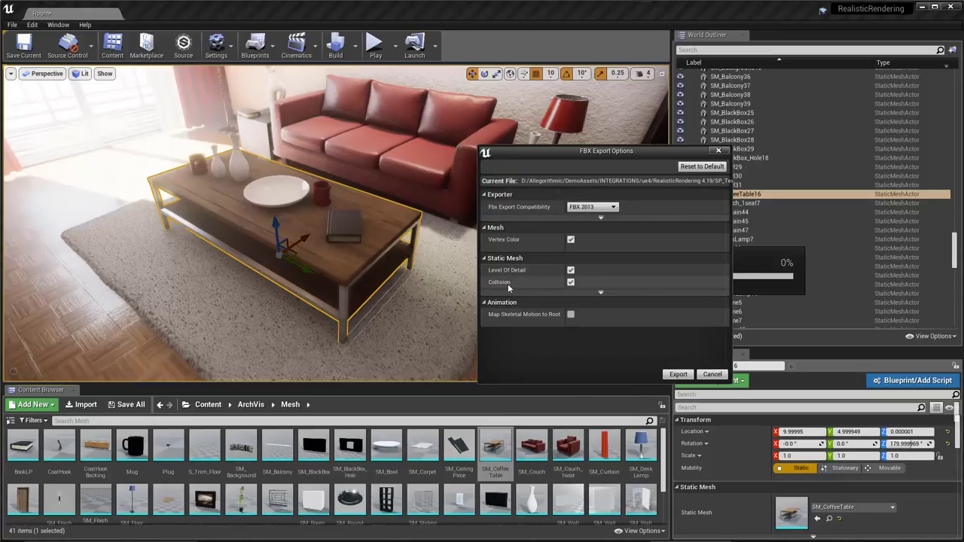
pyautogui.click(570, 281)
pyautogui.click(678, 374)
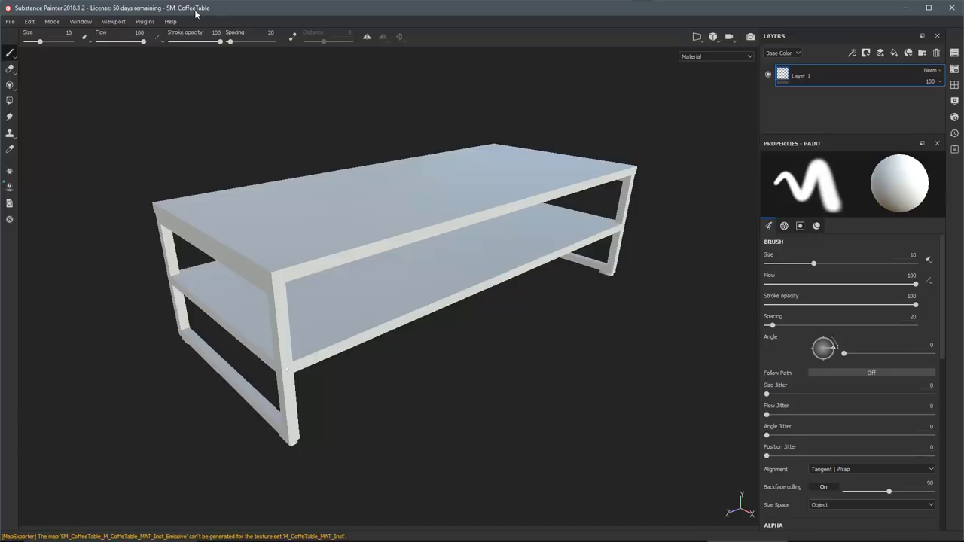
# Step: Inspect the RealisticRendering 4.19 project's .sp folder in File Explorer down to Game/ArchVis/Mesh, where the Painter project is stored
pyautogui.moveTo(963, 64); pyautogui.dragTo(546, 64)
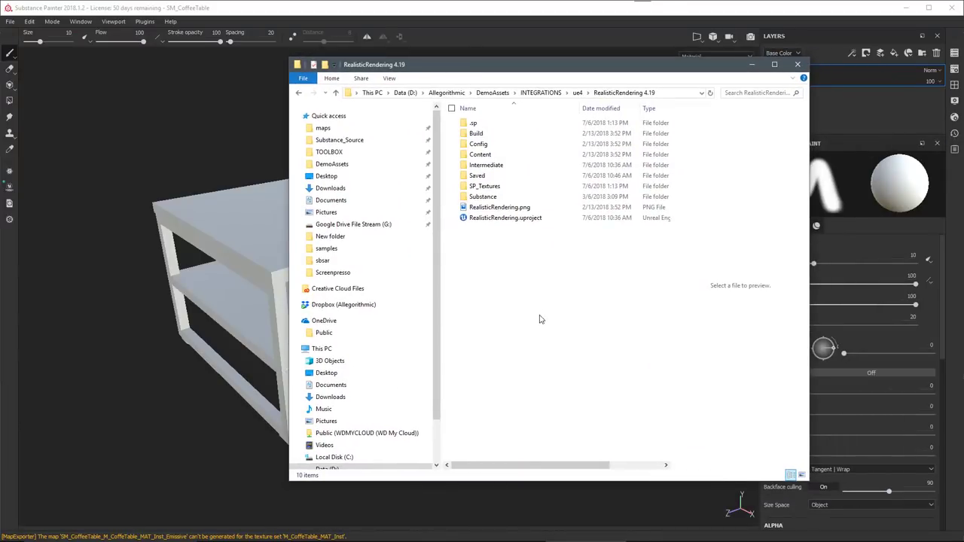
pyautogui.doubleClick(482, 124)
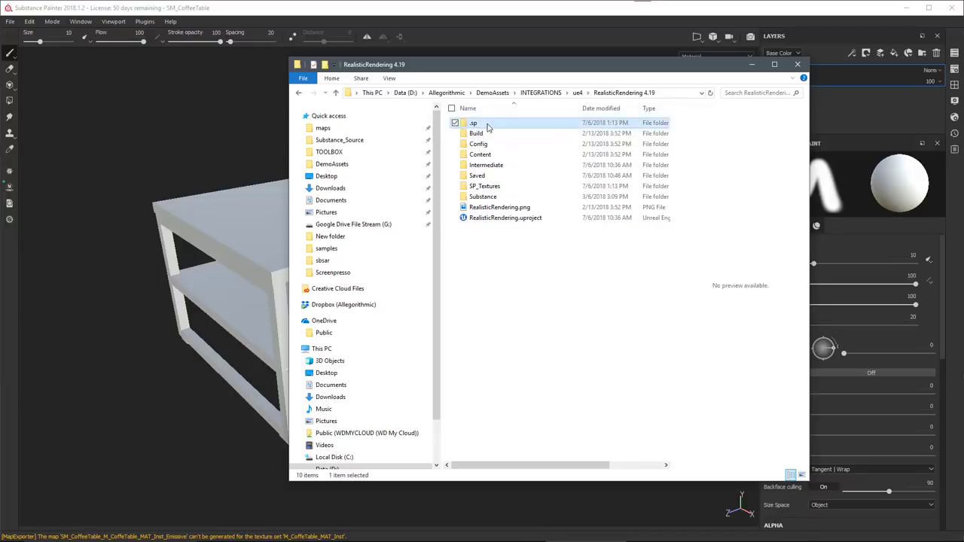
pyautogui.doubleClick(482, 125)
pyautogui.click(483, 126)
pyautogui.doubleClick(483, 126)
pyautogui.doubleClick(484, 125)
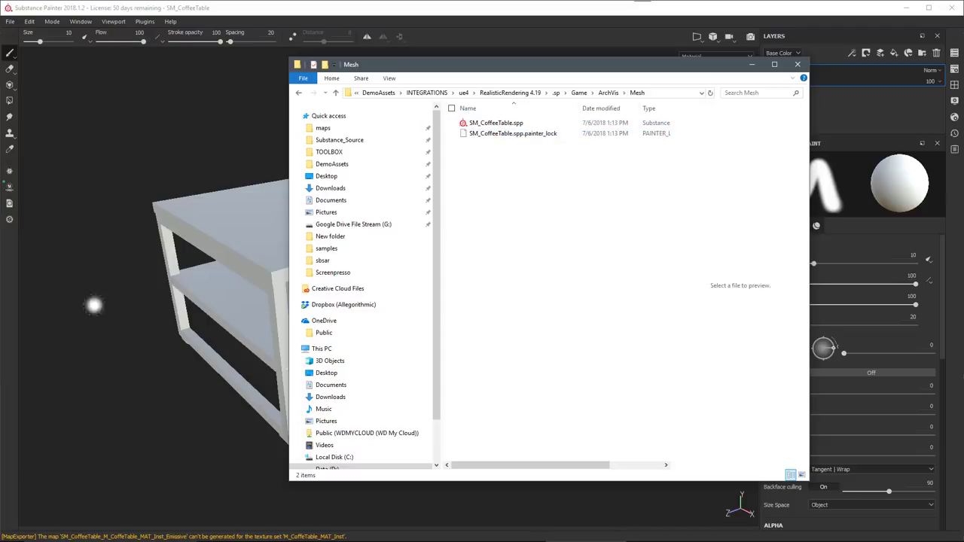
pyautogui.click(751, 64)
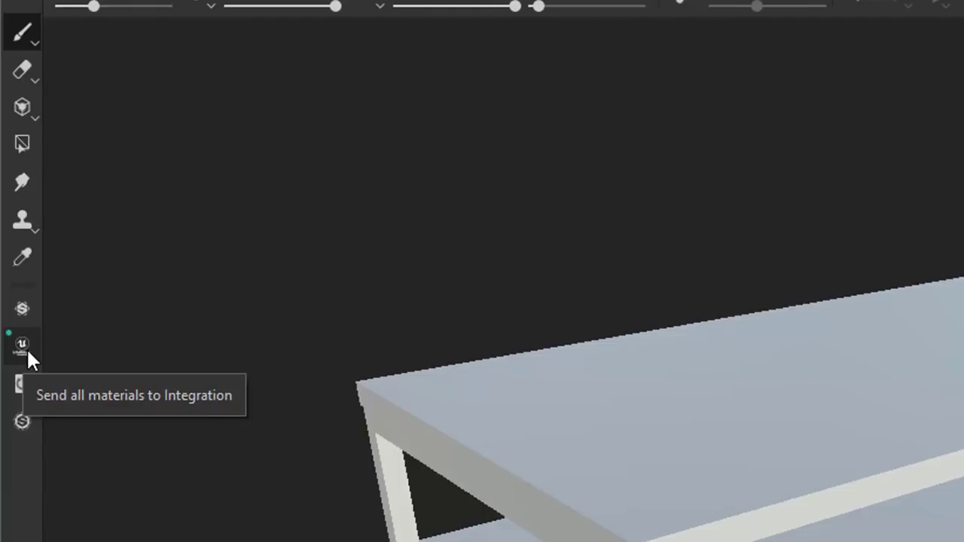
# Step: Send all materials to the Unreal integration and check the coffee table's texture set list
pyautogui.click(21, 345)
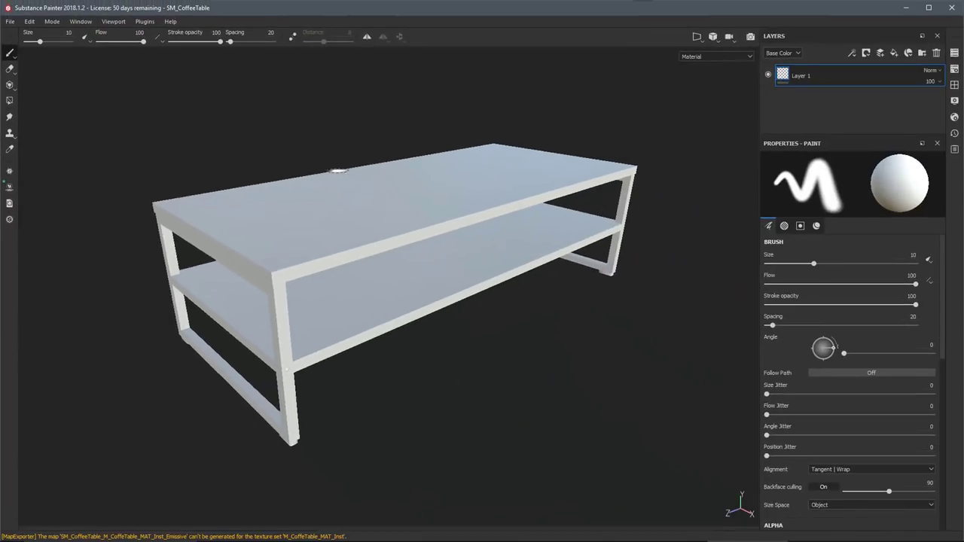
pyautogui.click(954, 53)
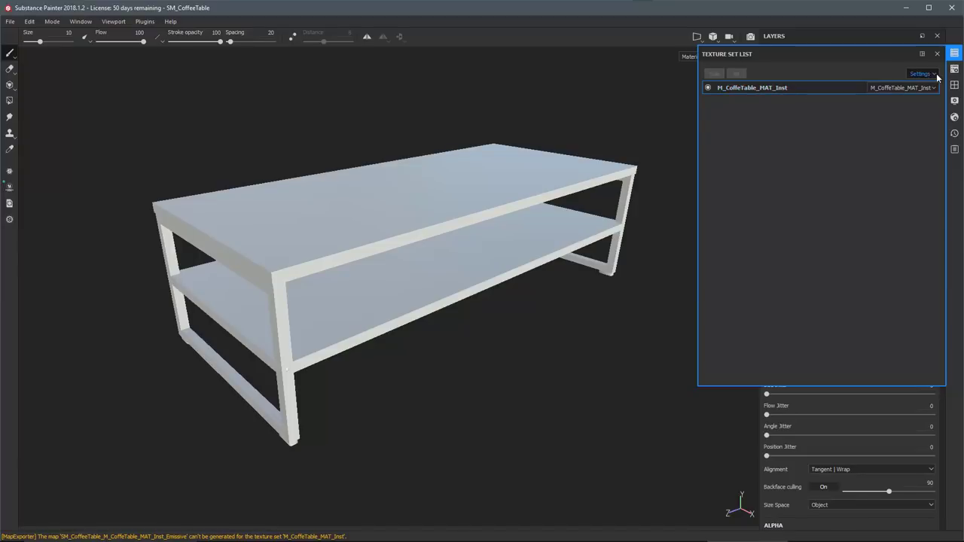
pyautogui.click(954, 53)
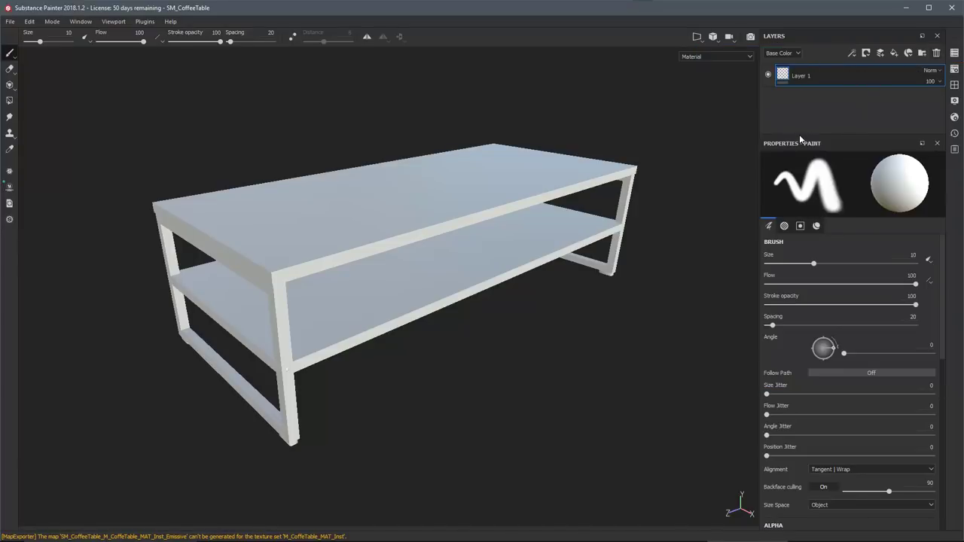
# Step: Enlarge the layer stack area and add the Aluminium Pure material from the shelf as a fill layer above Layer 1
pyautogui.moveTo(799, 136); pyautogui.dragTo(808, 246)
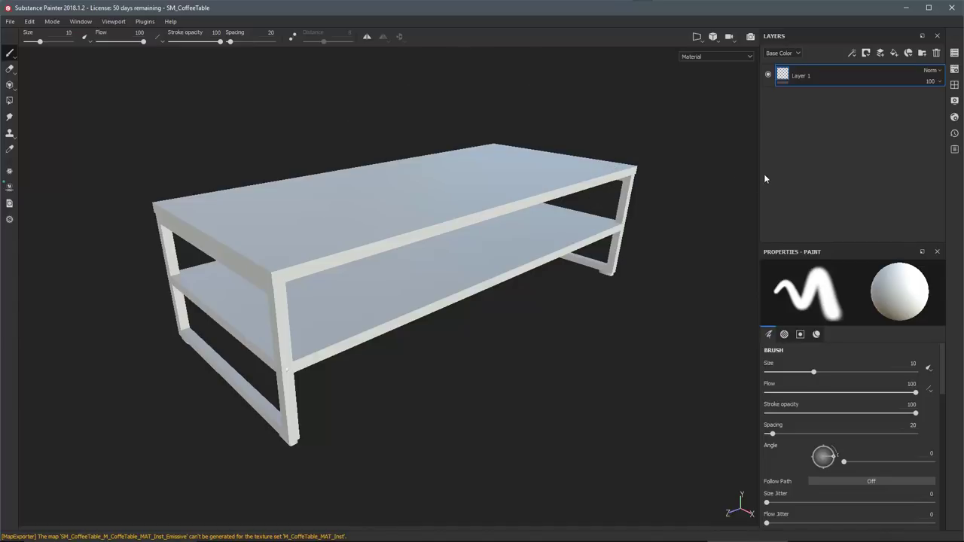
pyautogui.click(954, 84)
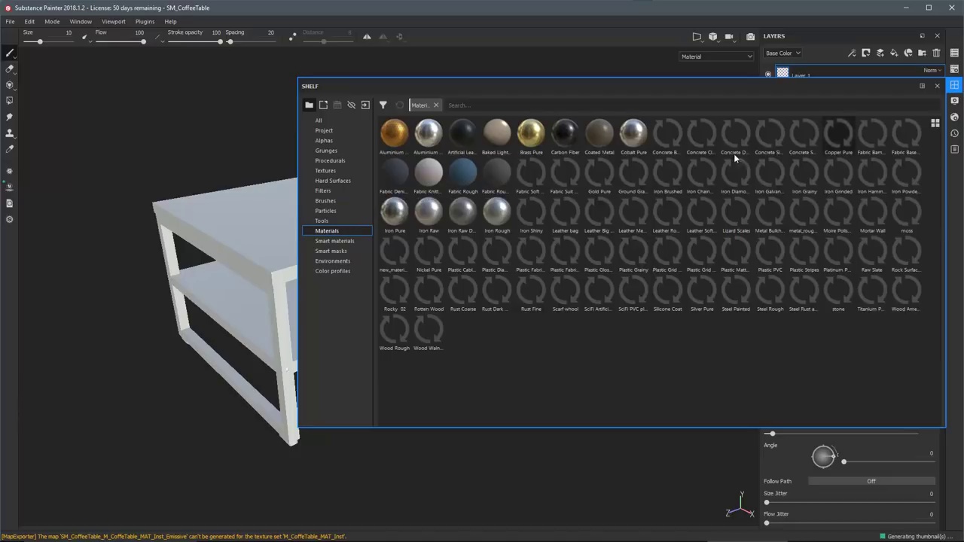
pyautogui.moveTo(504, 88); pyautogui.dragTo(232, 141)
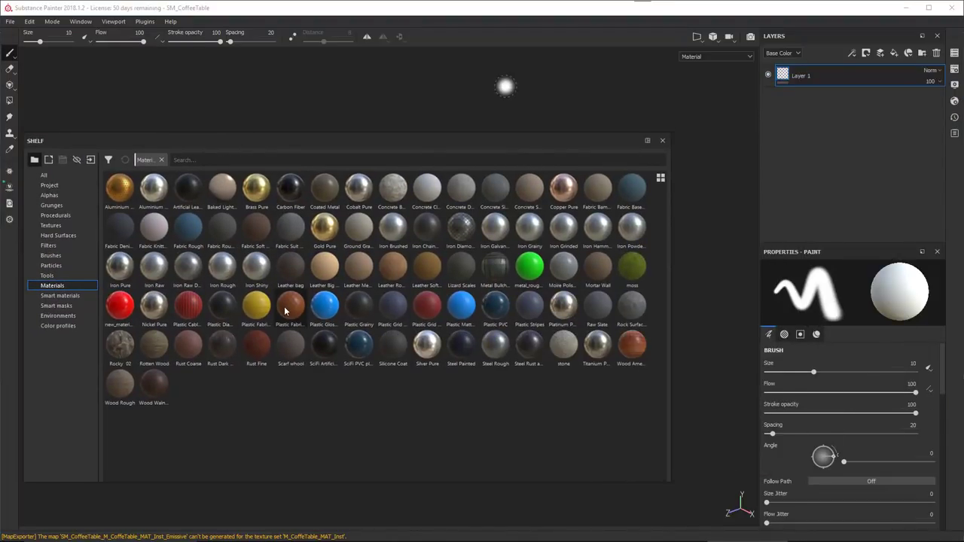
pyautogui.moveTo(302, 259)
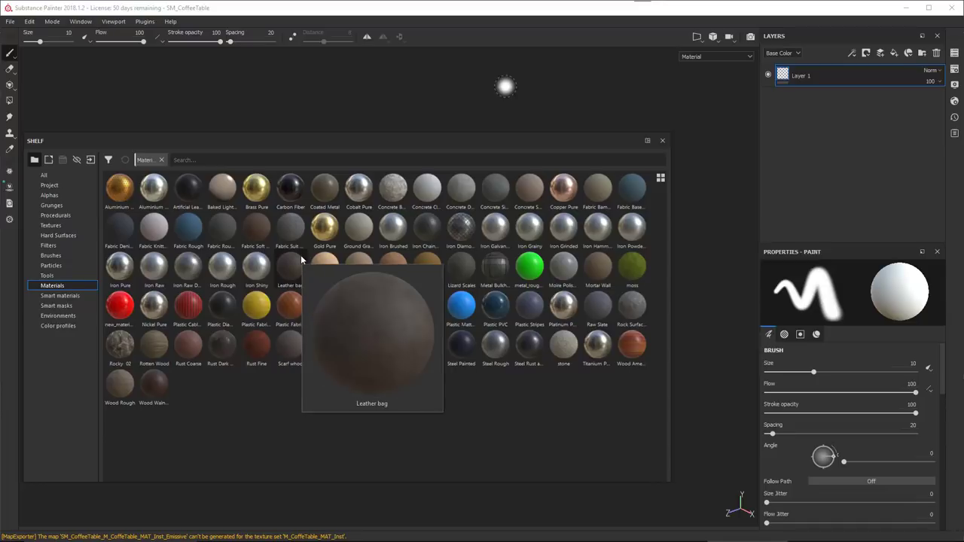
pyautogui.moveTo(156, 188)
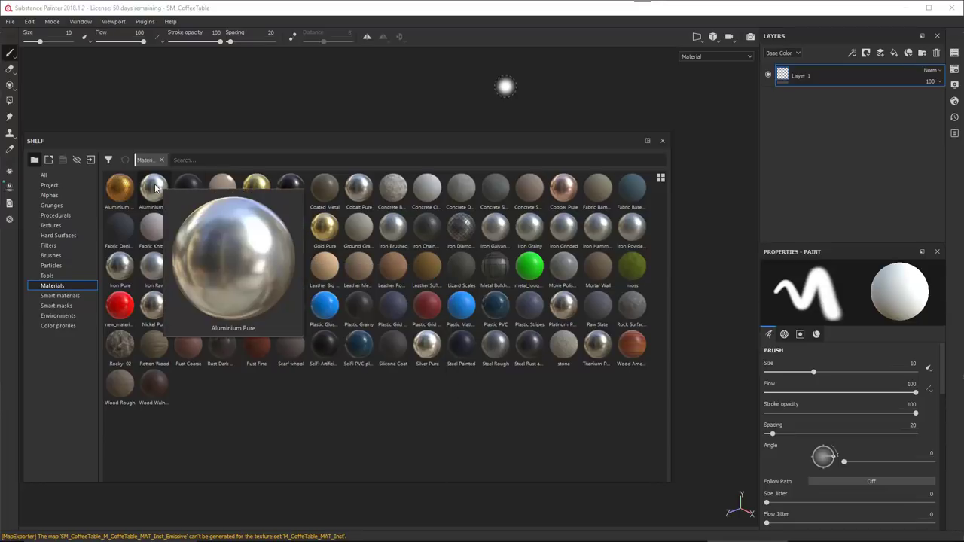
pyautogui.moveTo(156, 187); pyautogui.dragTo(851, 76)
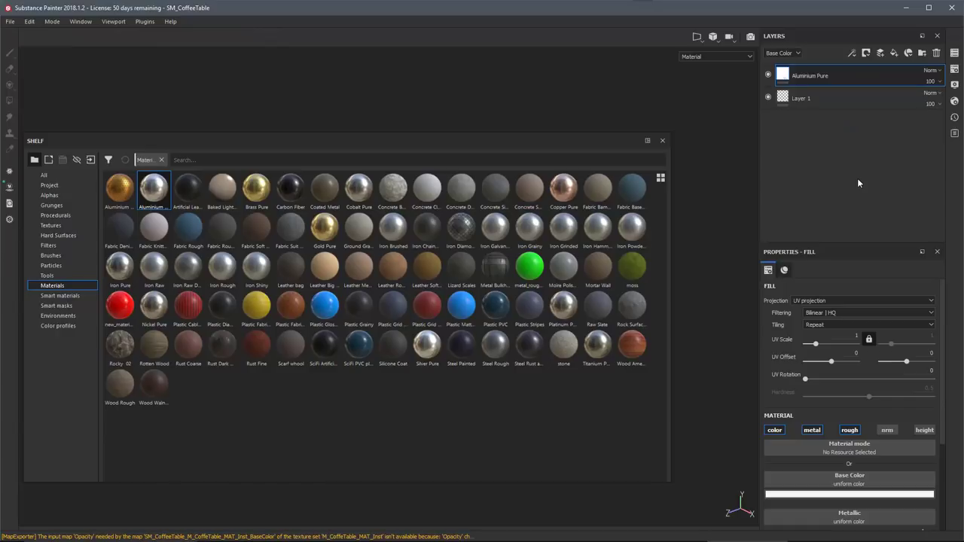
pyautogui.click(663, 141)
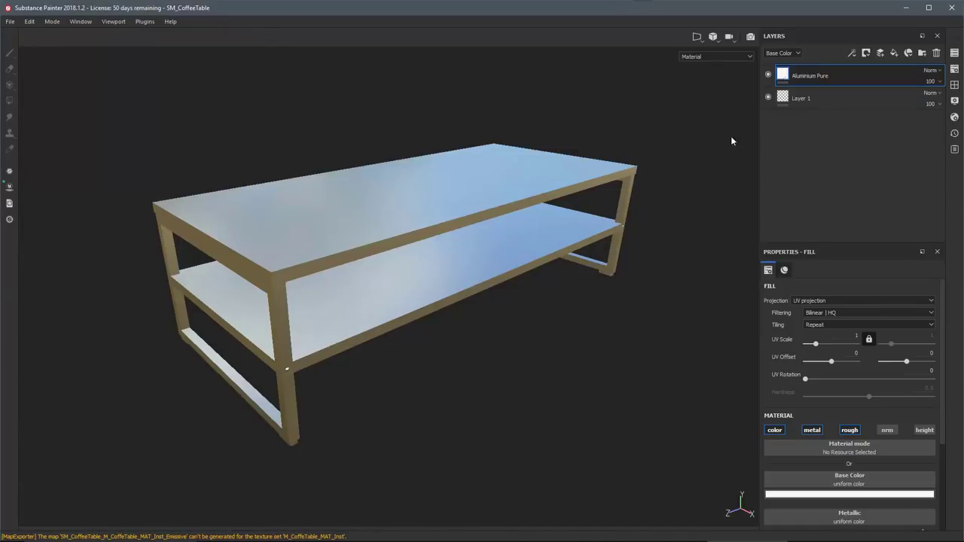
# Step: Examine the aluminium material on the coffee table in Painter and in the Unreal Engine room scene
pyautogui.keyDown('shift'); pyautogui.moveTo(508, 251); pyautogui.dragTo(475, 246, button='right'); pyautogui.keyUp('shift')
pyautogui.keyDown('alt'); pyautogui.moveTo(454, 305); pyautogui.dragTo(479, 224); pyautogui.keyUp('alt')
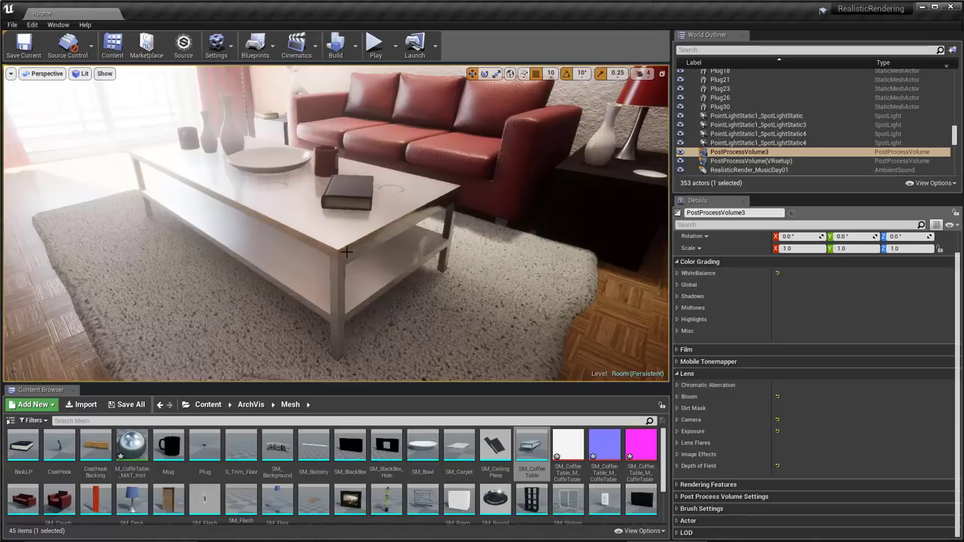
pyautogui.click(494, 294)
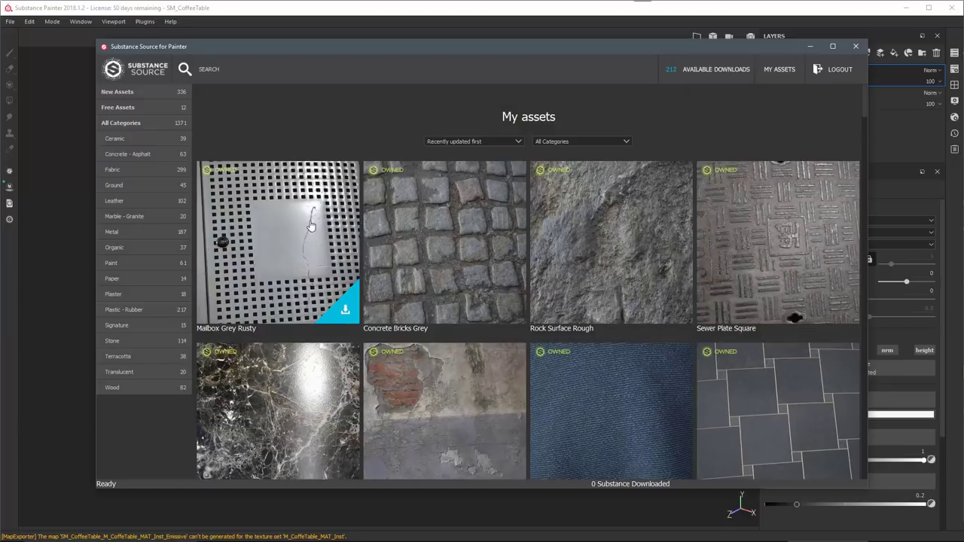
# Step: Find Mahogany Wood in Substance Source's Wood category, download it, and close the Substance Source window
pyautogui.click(113, 387)
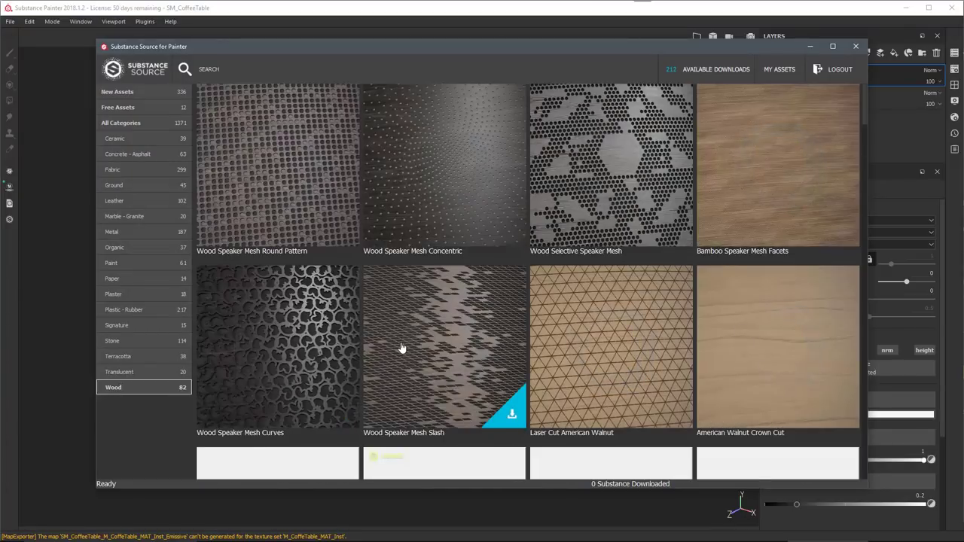
pyautogui.scroll(-4, 537, 218)
pyautogui.scroll(-7, 537, 219)
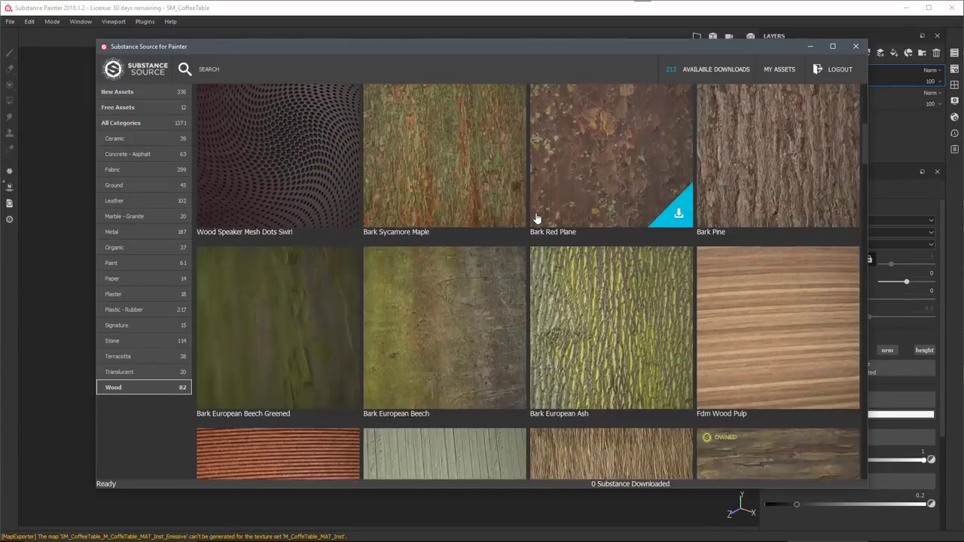
pyautogui.scroll(-8, 537, 215)
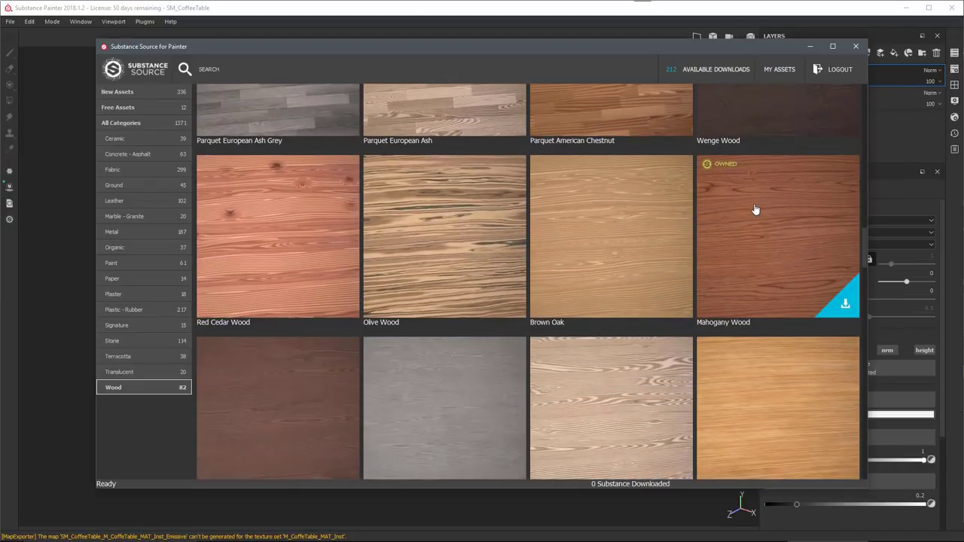
pyautogui.click(755, 210)
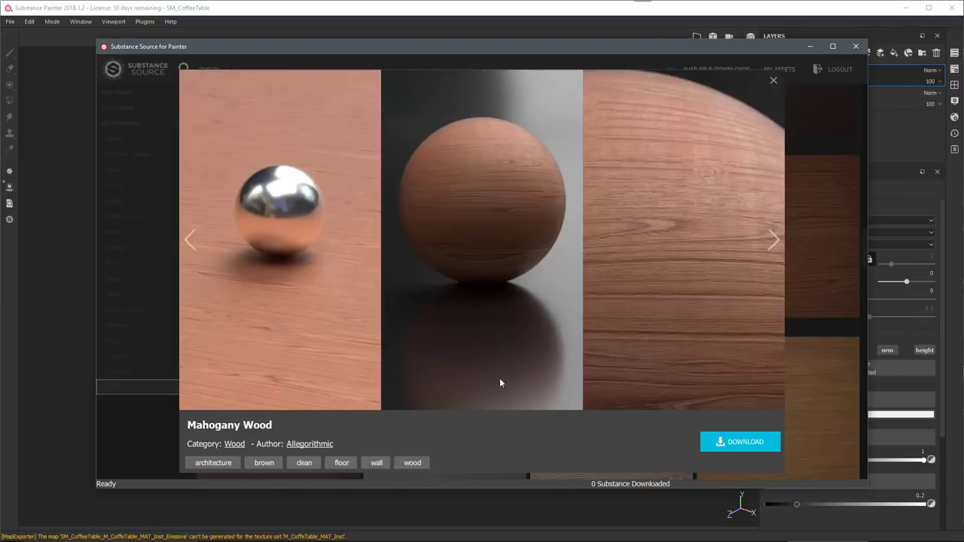
pyautogui.click(719, 442)
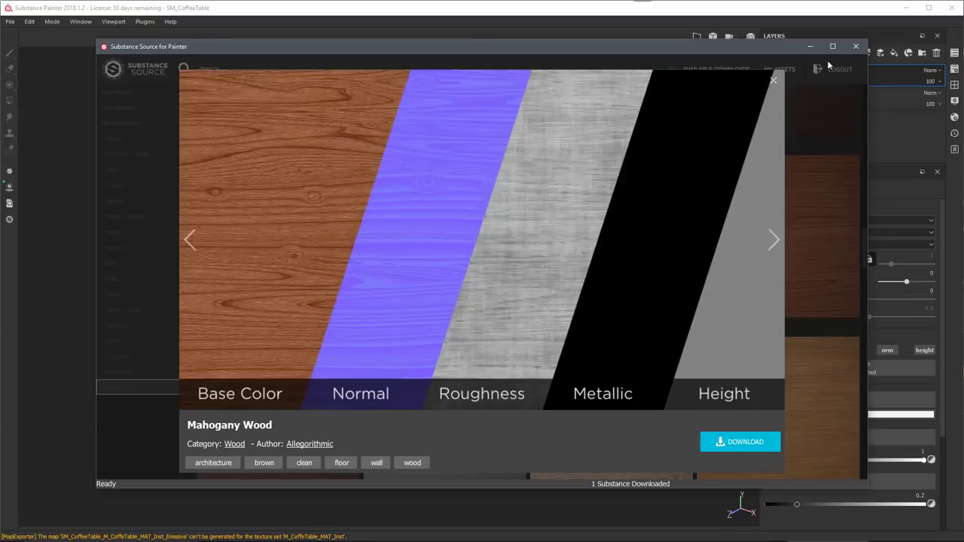
pyautogui.click(856, 46)
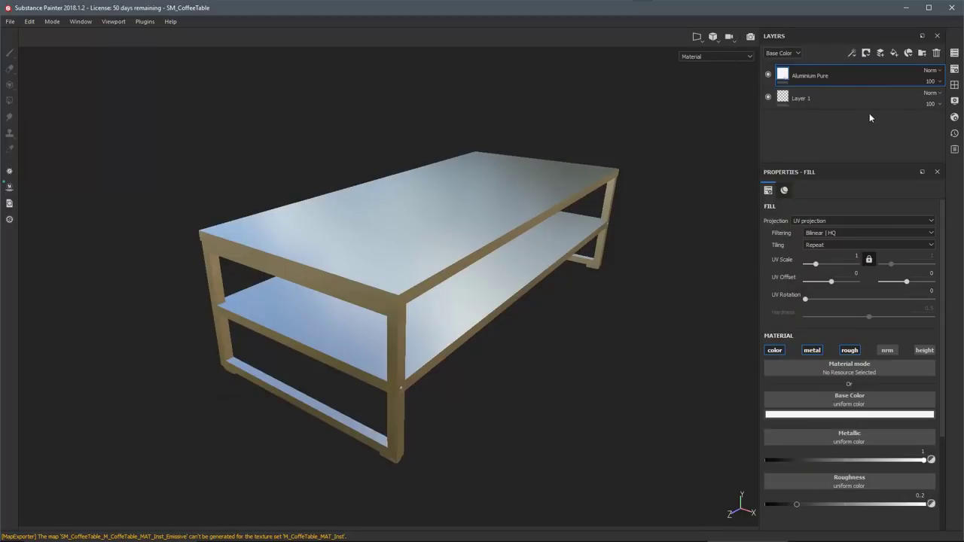
# Step: Add the Mahogany Wood material from the shelf as a fill layer above Aluminium Pure
pyautogui.click(954, 84)
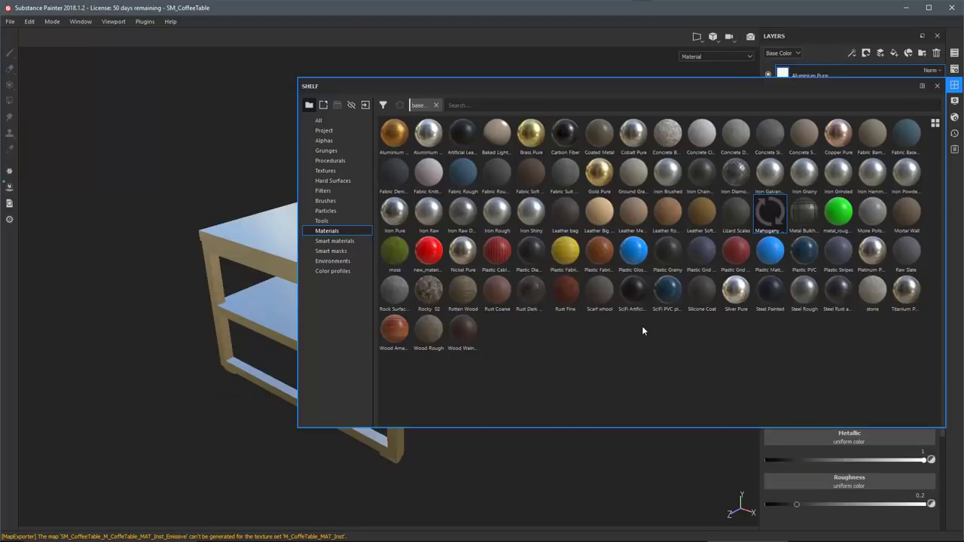
pyautogui.moveTo(691, 86); pyautogui.dragTo(288, 180)
pyautogui.moveTo(402, 305)
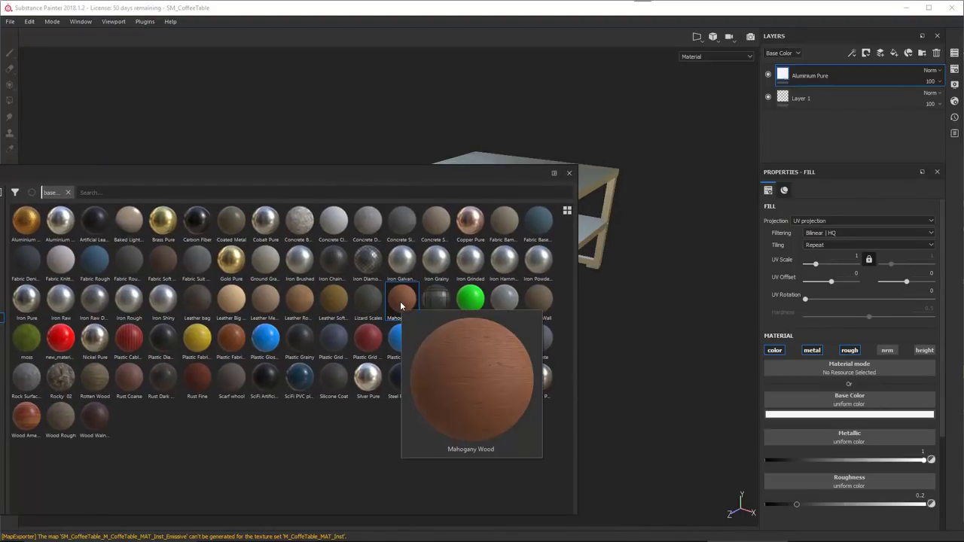
pyautogui.moveTo(402, 305); pyautogui.dragTo(824, 66)
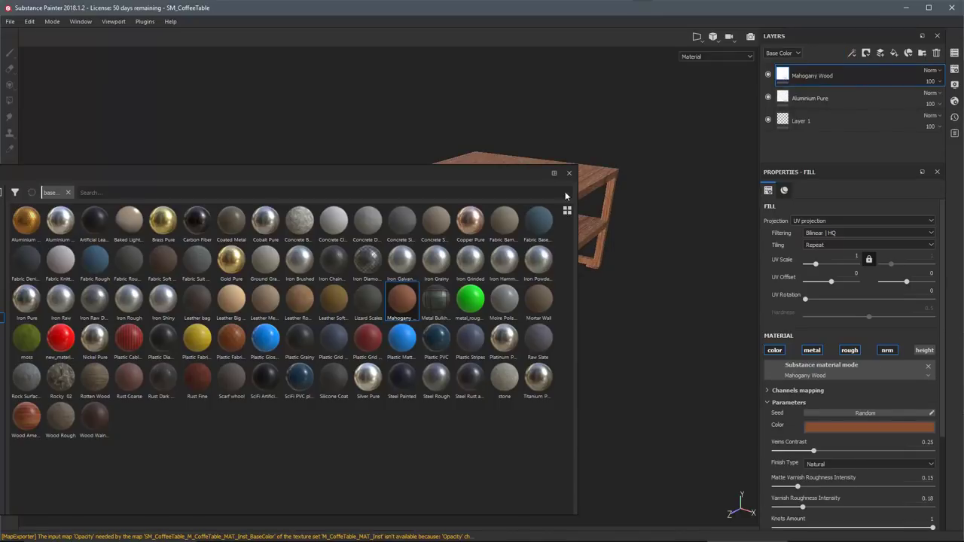
pyautogui.click(569, 173)
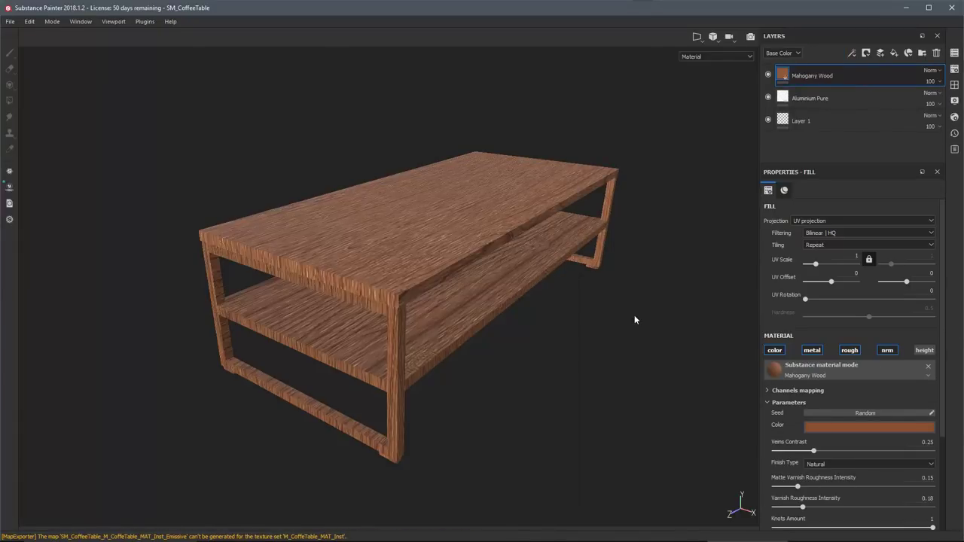
# Step: Set the coffee table texture set's size to 2048, close its settings, and inspect the table in the Unreal Engine room
pyautogui.keyDown('alt'); pyautogui.moveTo(506, 181); pyautogui.dragTo(489, 212); pyautogui.keyUp('alt')
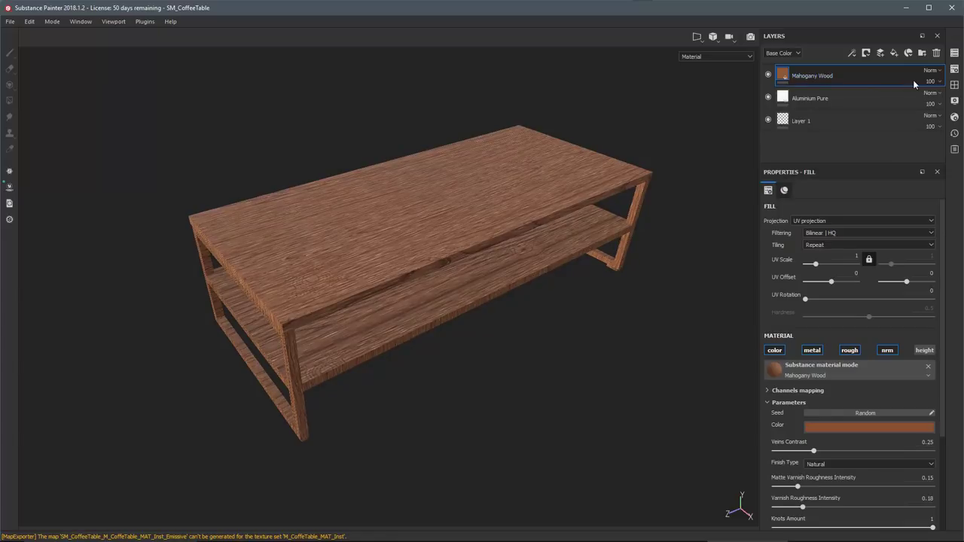
pyautogui.click(954, 69)
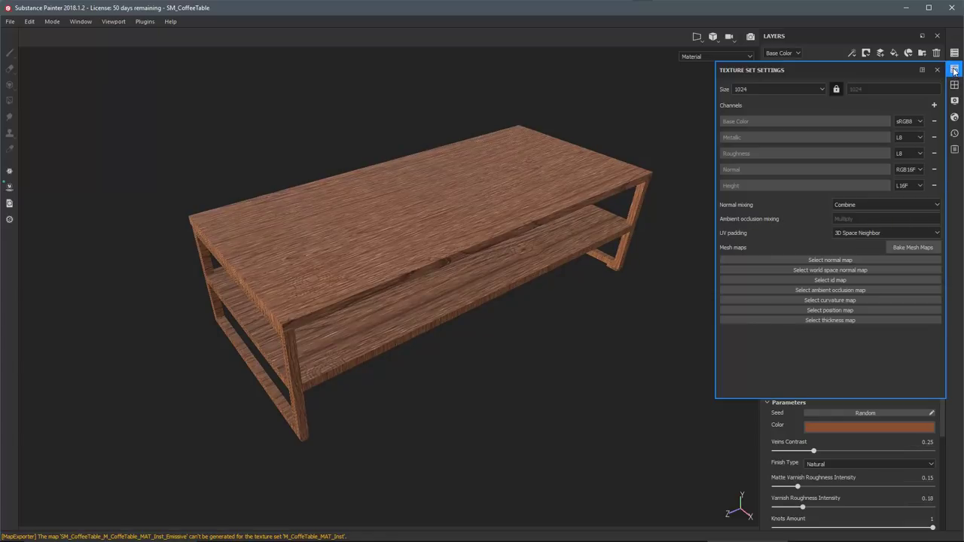
pyautogui.click(746, 89)
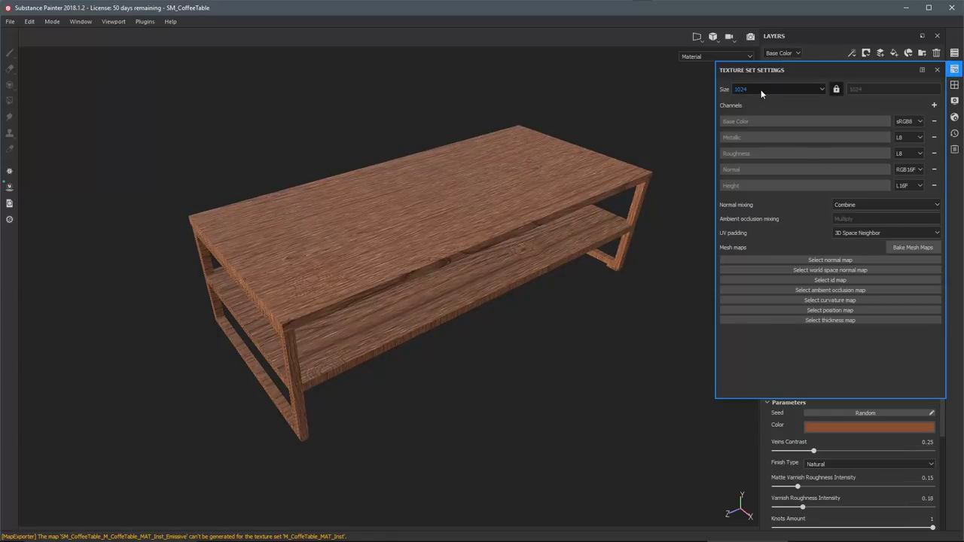
pyautogui.click(761, 89)
pyautogui.click(757, 125)
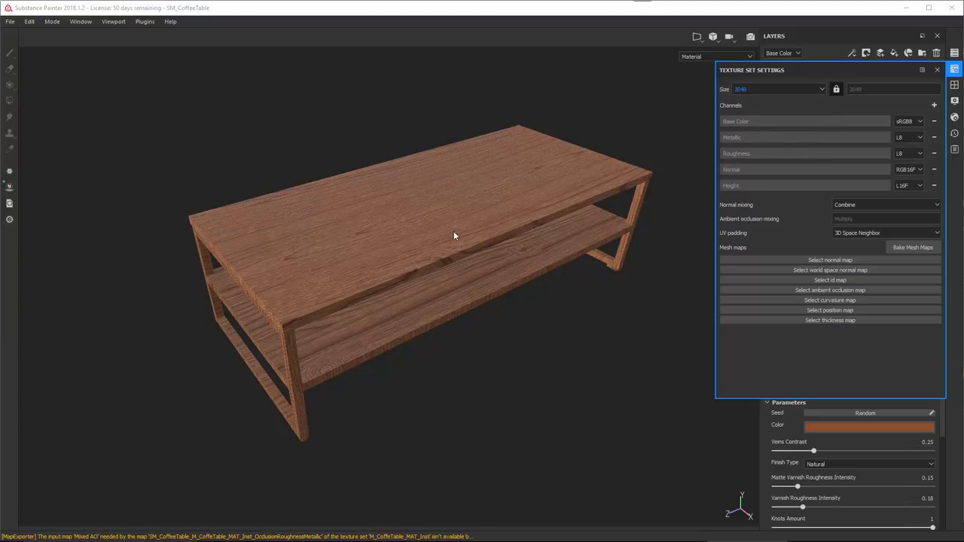
pyautogui.scroll(1, 460, 229)
pyautogui.keyDown('alt'); pyautogui.moveTo(467, 229); pyautogui.dragTo(527, 248); pyautogui.keyUp('alt')
pyautogui.click(937, 69)
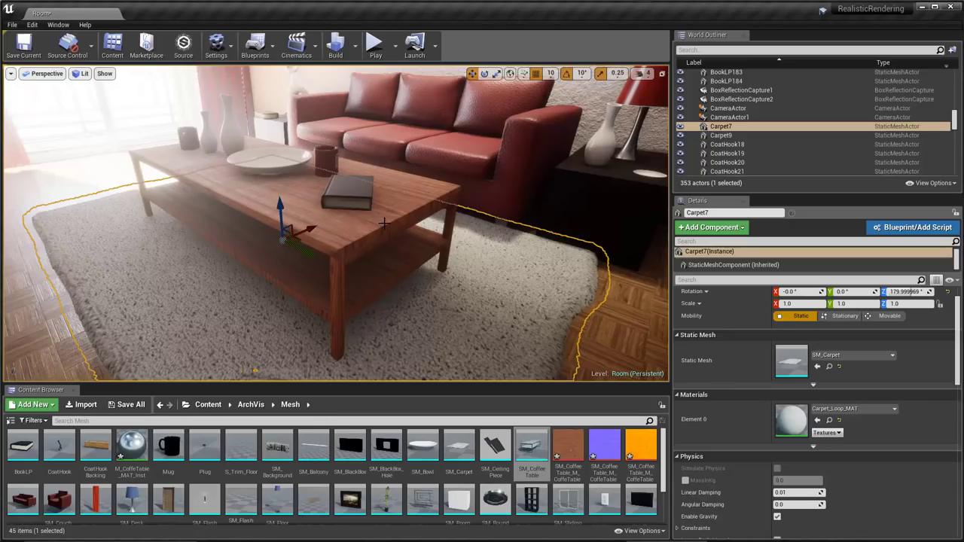
pyautogui.moveTo(384, 222); pyautogui.dragTo(456, 242, button='right')
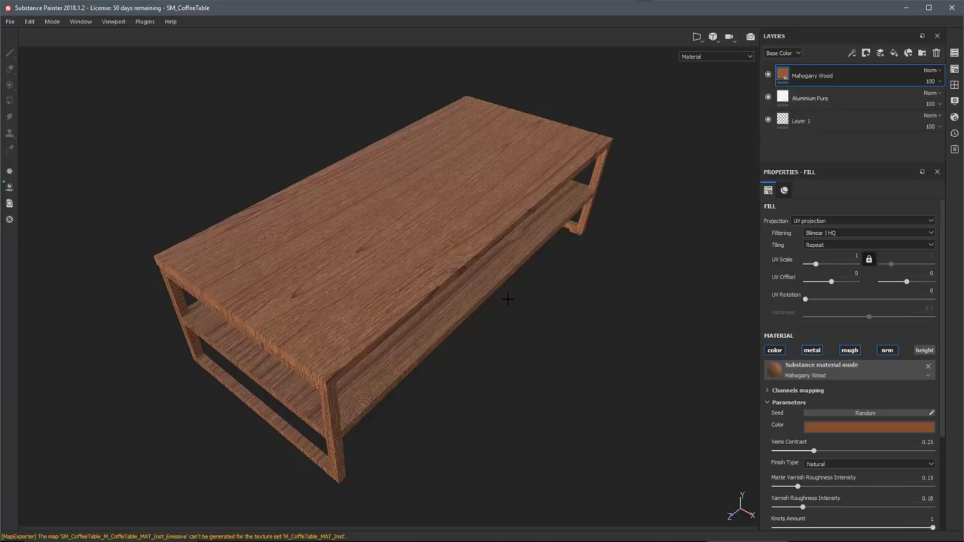
# Step: Back in Substance Painter, open the dcc-live-link plugin's configuration and place its window over the upper part of the viewport
pyautogui.keyDown('alt'); pyautogui.moveTo(452, 318); pyautogui.dragTo(468, 290); pyautogui.keyUp('alt')
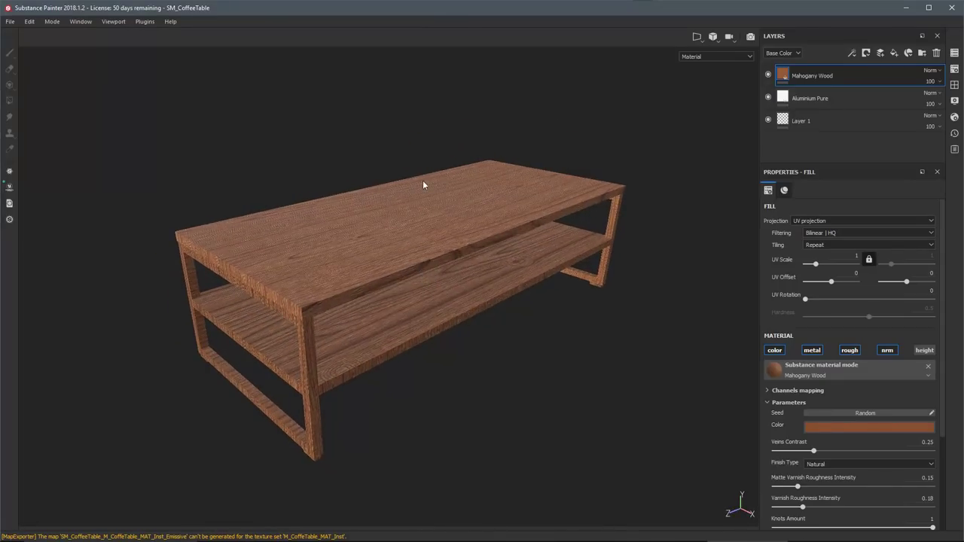
pyautogui.click(150, 24)
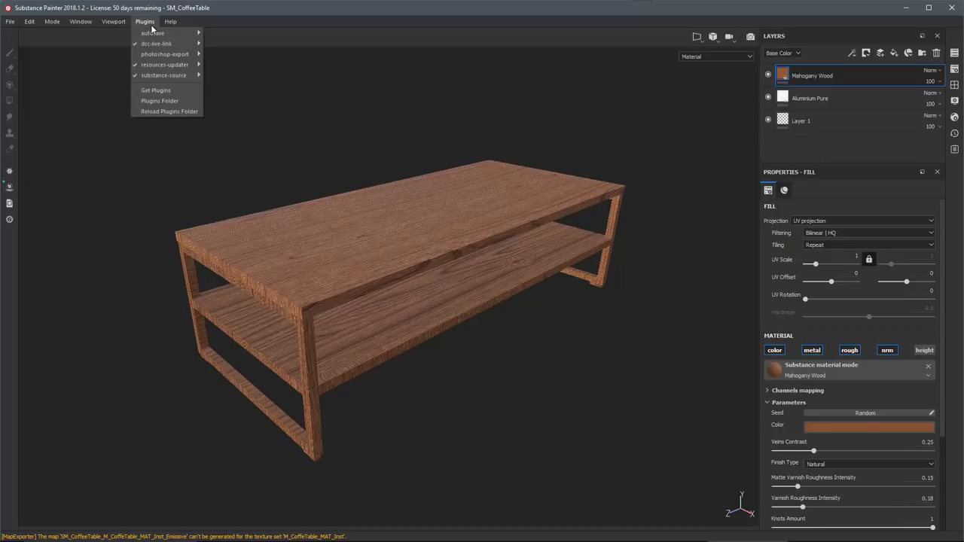
pyautogui.moveTo(151, 45)
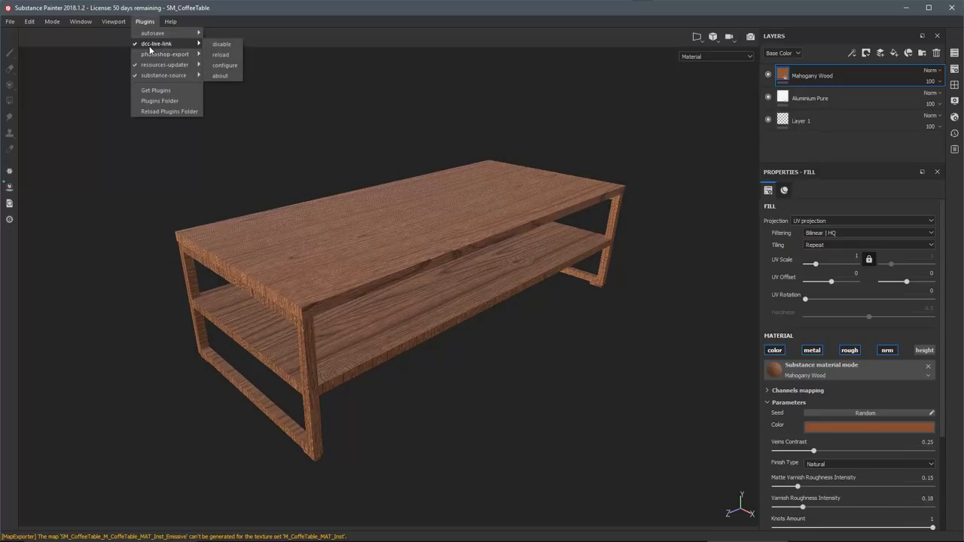
pyautogui.click(225, 65)
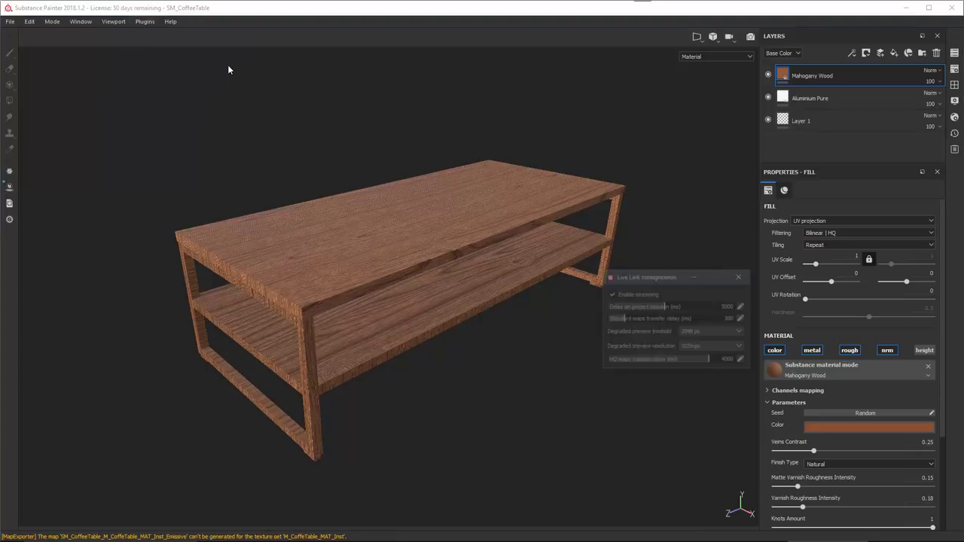
pyautogui.moveTo(629, 277); pyautogui.dragTo(573, 211)
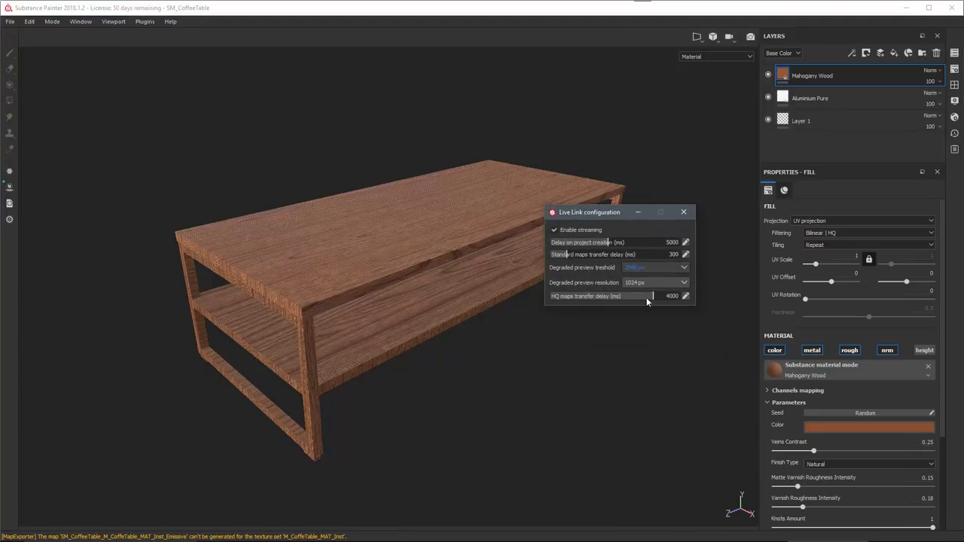
# Step: Toggle Enable streaming in the Live Link configuration off and back on, leaving it enabled
pyautogui.click(599, 230)
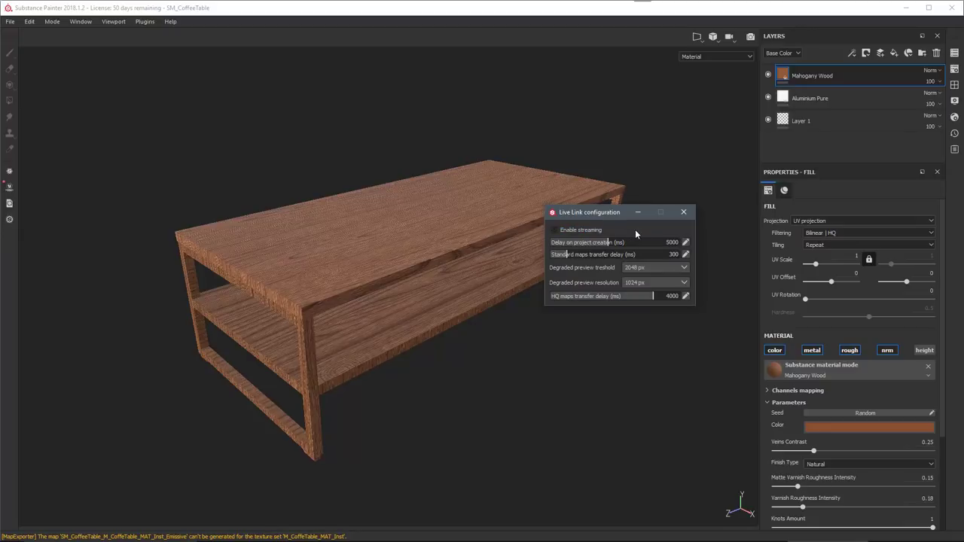
pyautogui.click(590, 231)
pyautogui.click(585, 234)
pyautogui.click(554, 229)
pyautogui.click(591, 244)
pyautogui.click(555, 229)
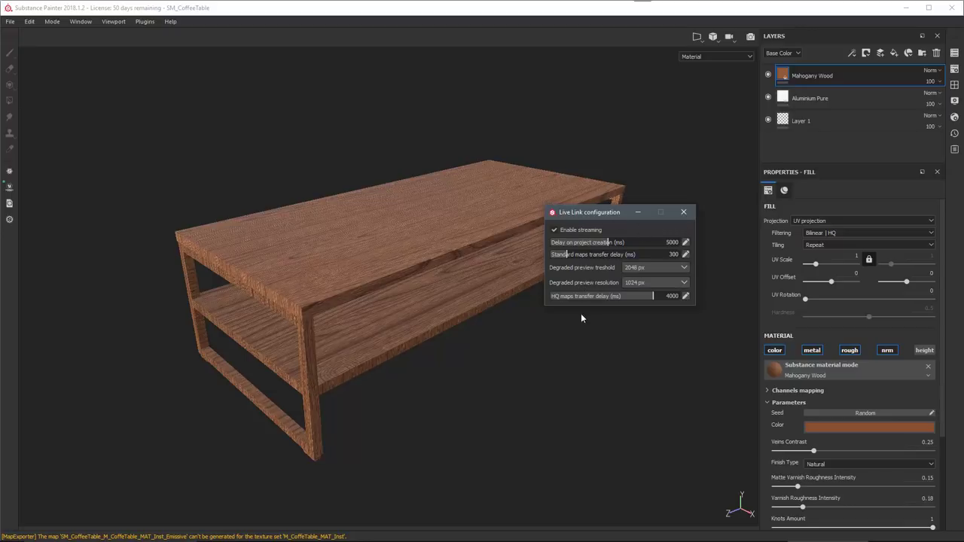
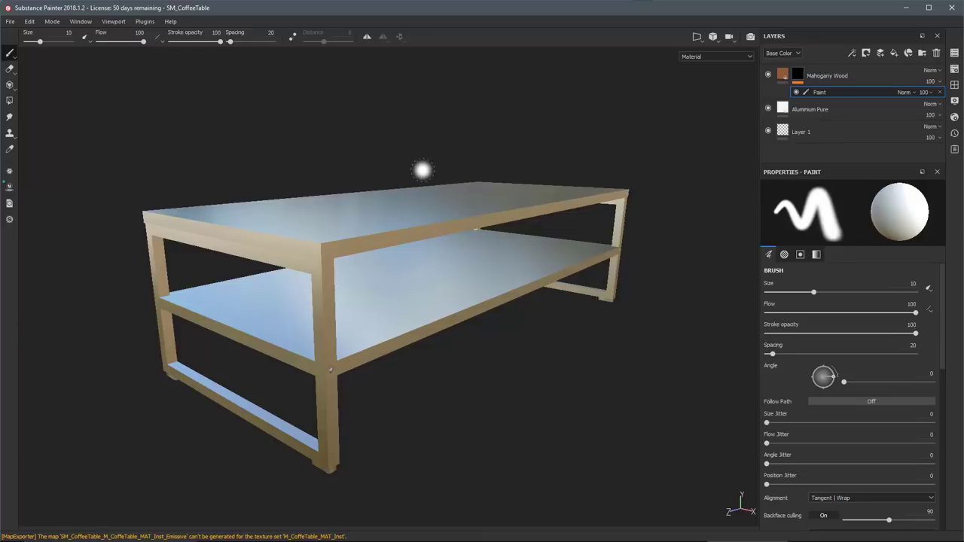
# Step: Reveal the mahogany on the tabletop by filling it white in the Mahogany Wood mask with Polygon Fill in UV chunk mode
pyautogui.click(9, 101)
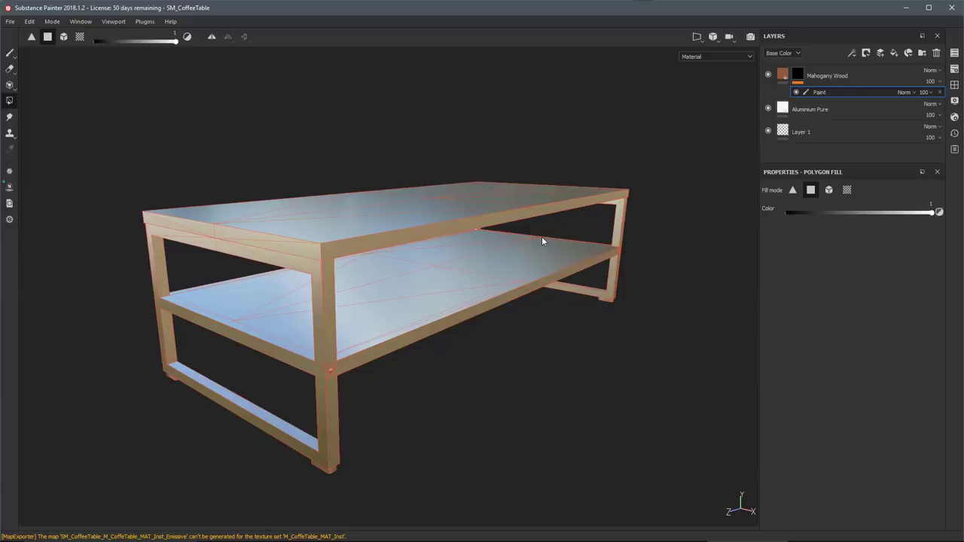
pyautogui.click(847, 191)
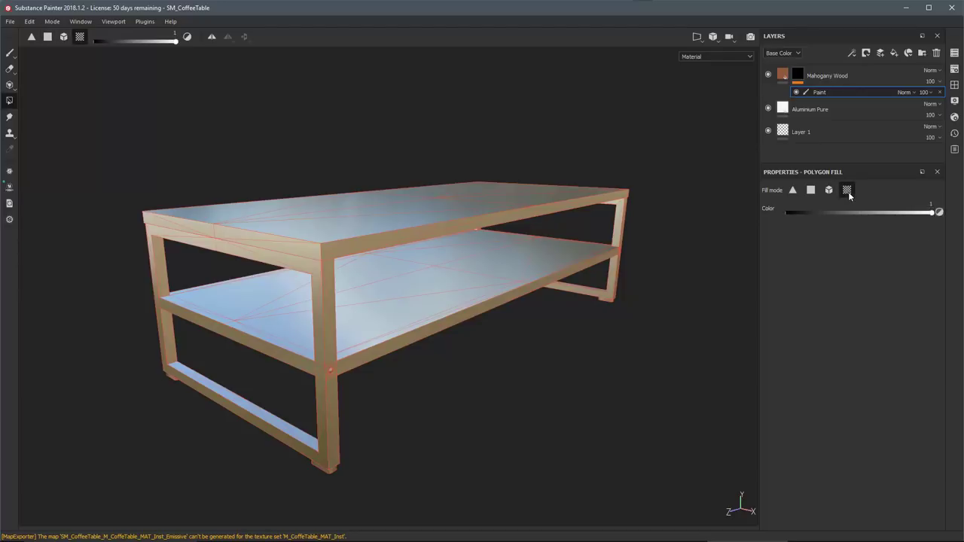
pyautogui.click(359, 231)
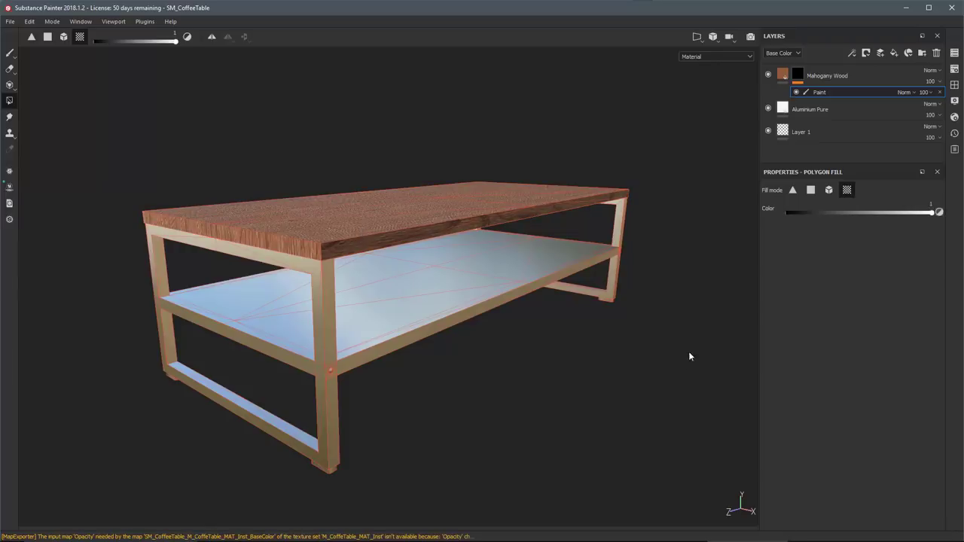
pyautogui.keyDown('alt'); pyautogui.moveTo(422, 184); pyautogui.dragTo(449, 235); pyautogui.keyUp('alt')
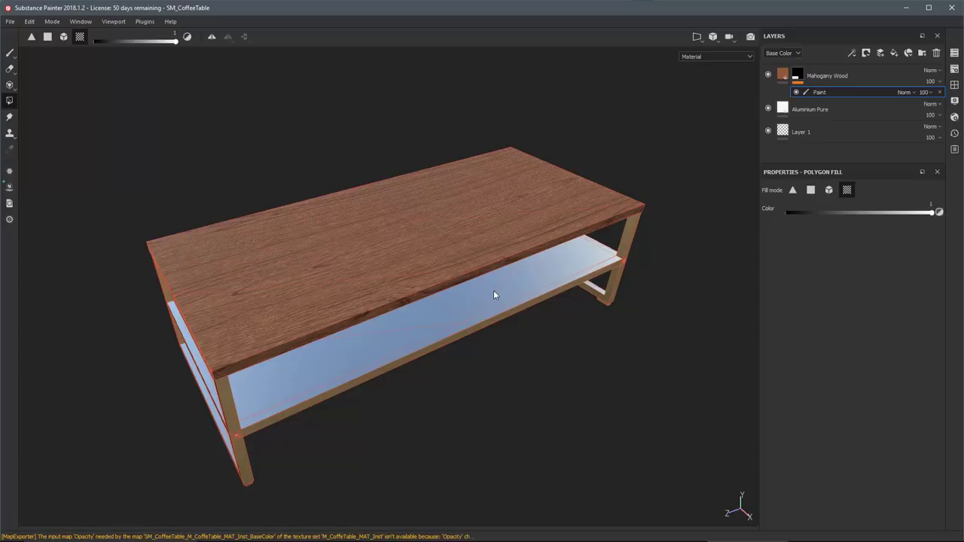
pyautogui.keyDown('alt'); pyautogui.moveTo(448, 308); pyautogui.dragTo(469, 279); pyautogui.keyUp('alt')
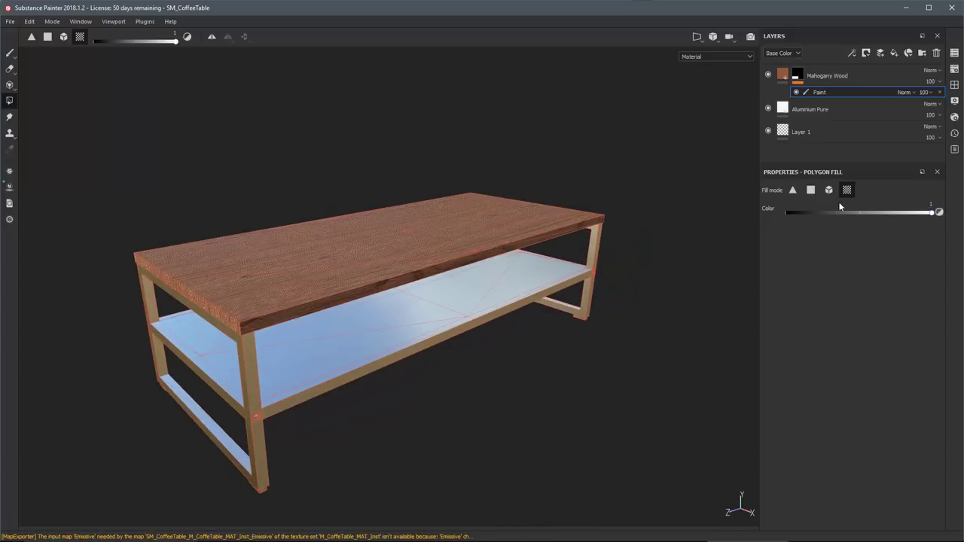
pyautogui.keyDown('alt'); pyautogui.moveTo(379, 281); pyautogui.dragTo(458, 264); pyautogui.keyUp('alt')
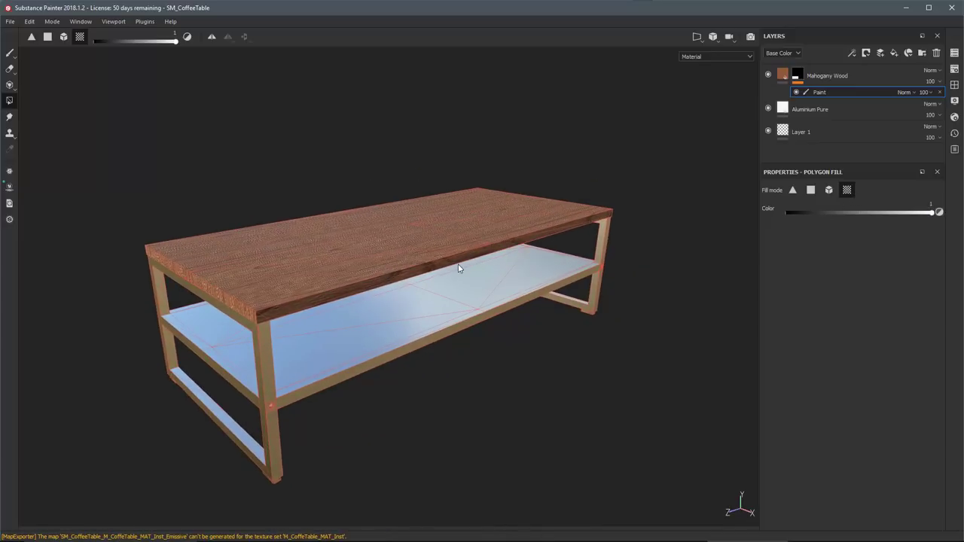
# Step: Fill the table's lower shelf white in the Mahogany Wood mask with Polygon Fill, and return to the Paint tool
pyautogui.press('1')
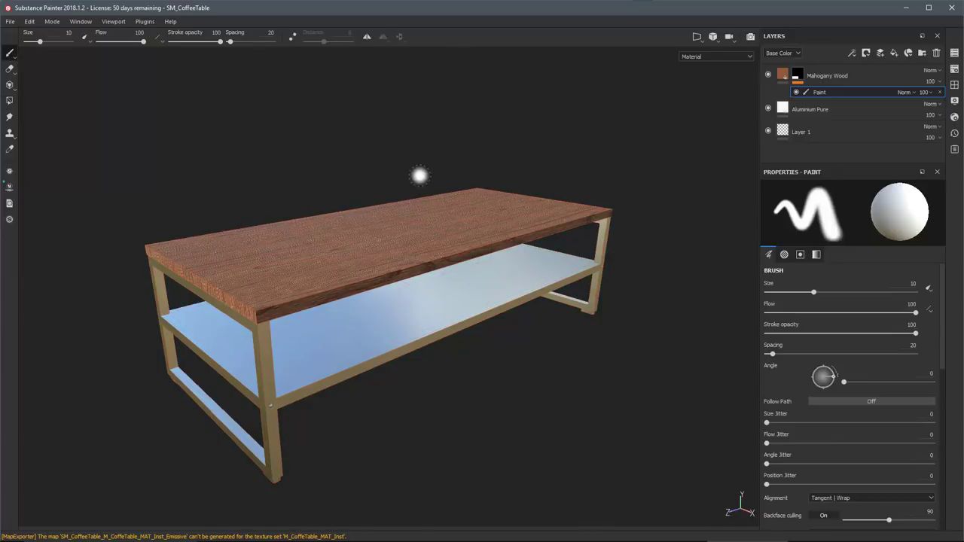
pyautogui.moveTo(419, 176)
pyautogui.keyDown('alt'); pyautogui.mouseDown()
pyautogui.moveTo(584, 196)
pyautogui.moveTo(467, 198)
pyautogui.moveTo(460, 224)
pyautogui.moveTo(424, 203)
pyautogui.moveTo(433, 251)
pyautogui.moveTo(543, 251)
pyautogui.mouseUp(); pyautogui.keyUp('alt')
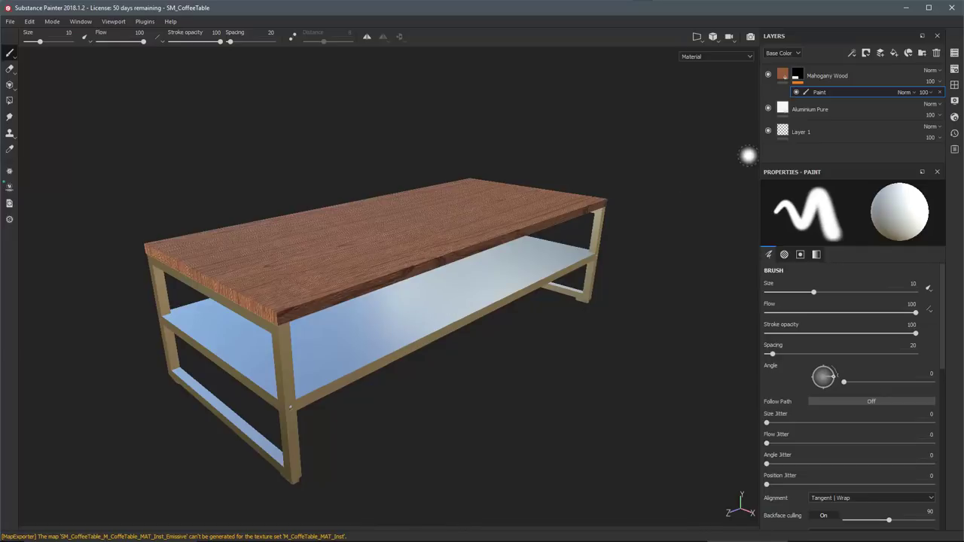
pyautogui.click(10, 101)
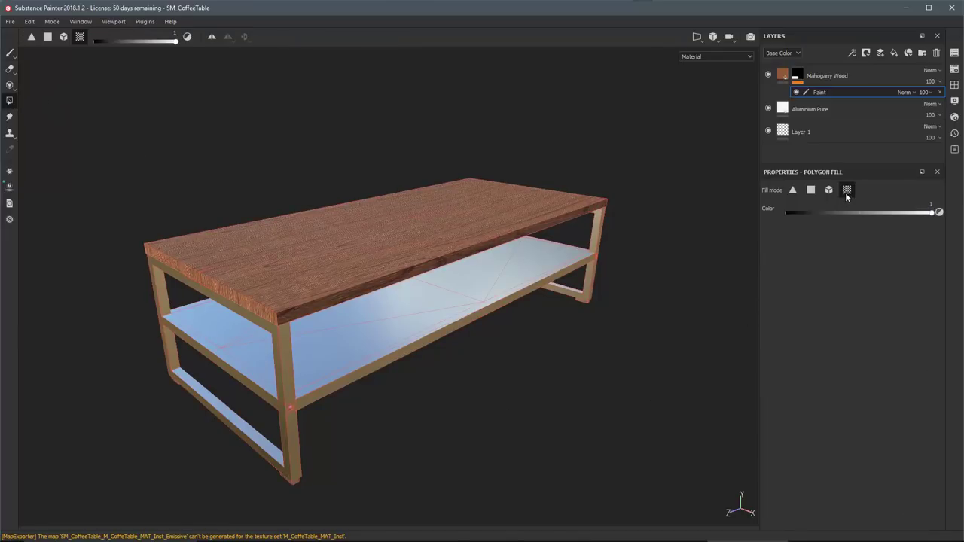
pyautogui.click(393, 329)
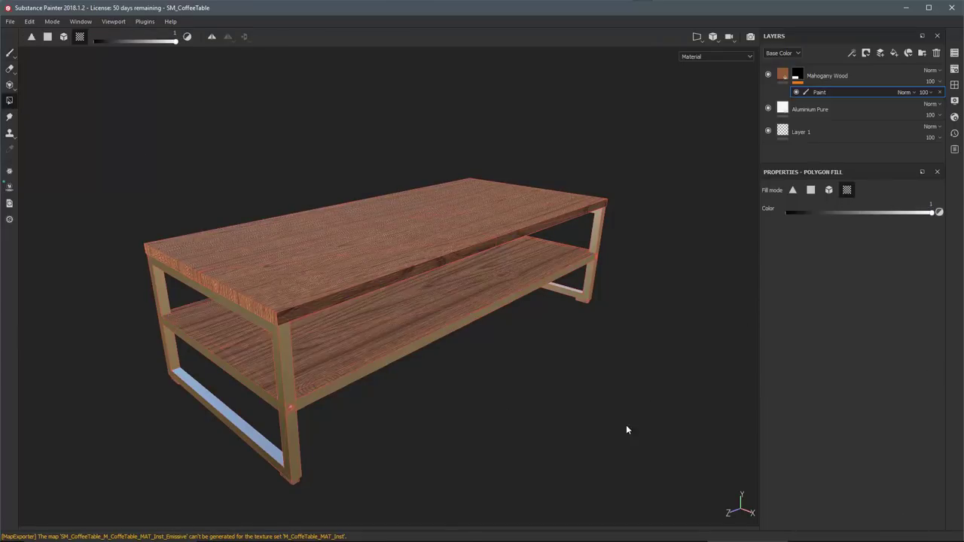
pyautogui.keyDown('alt'); pyautogui.moveTo(526, 375); pyautogui.dragTo(492, 290); pyautogui.keyUp('alt')
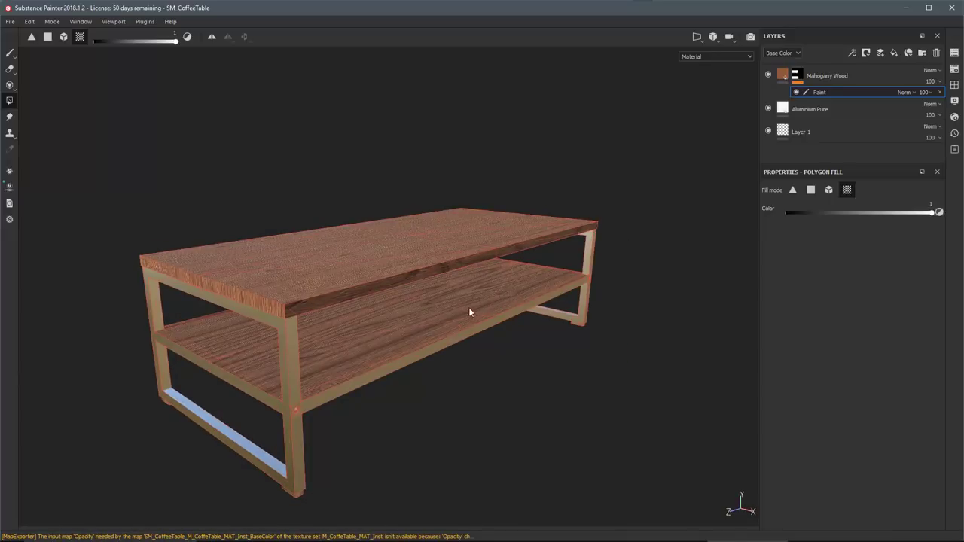
pyautogui.click(9, 53)
pyautogui.moveTo(392, 270)
pyautogui.keyDown('alt'); pyautogui.mouseDown()
pyautogui.moveTo(430, 260)
pyautogui.moveTo(497, 269)
pyautogui.moveTo(452, 276)
pyautogui.moveTo(437, 223)
pyautogui.mouseUp(); pyautogui.keyUp('alt')
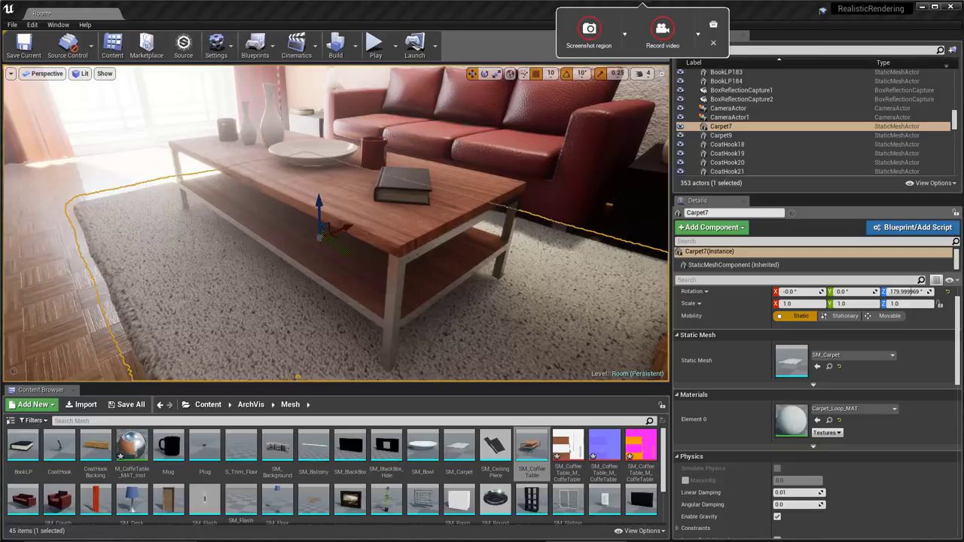
# Step: Examine the SM_CoffeeTable.spp file in the Unreal project's .sp/Game/ArchVis/Mesh folder, and return to the Unreal Editor
pyautogui.moveTo(963, 128); pyautogui.dragTo(356, 69)
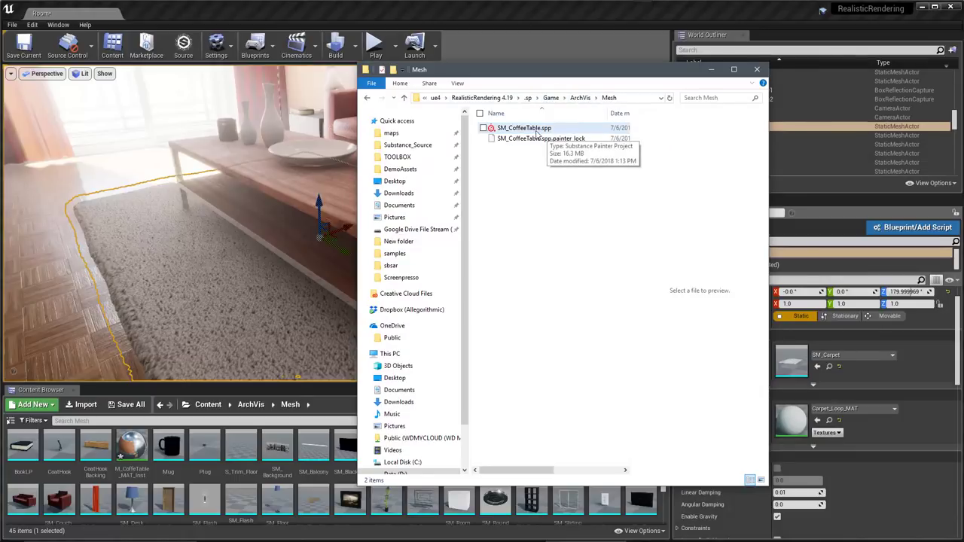
pyautogui.moveTo(556, 71); pyautogui.dragTo(651, 71)
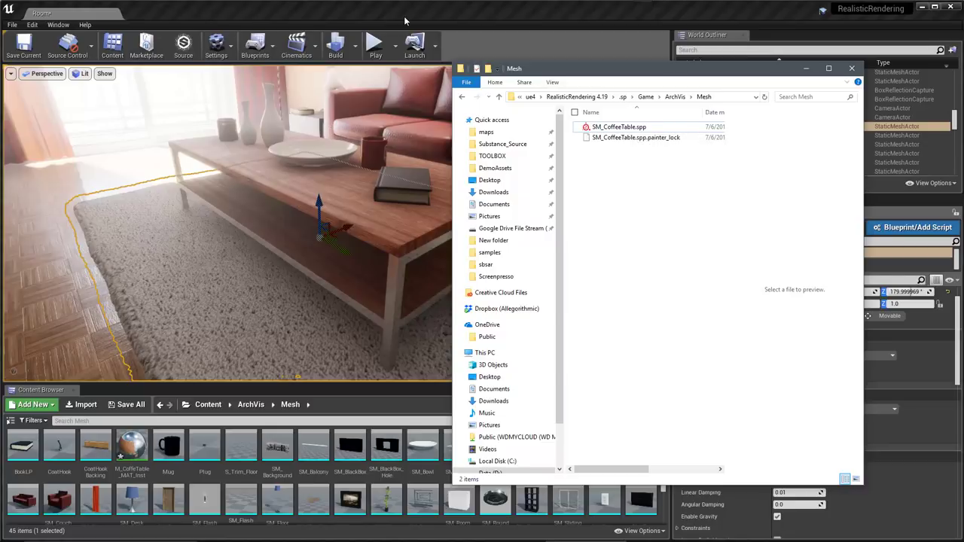
pyautogui.click(441, 258)
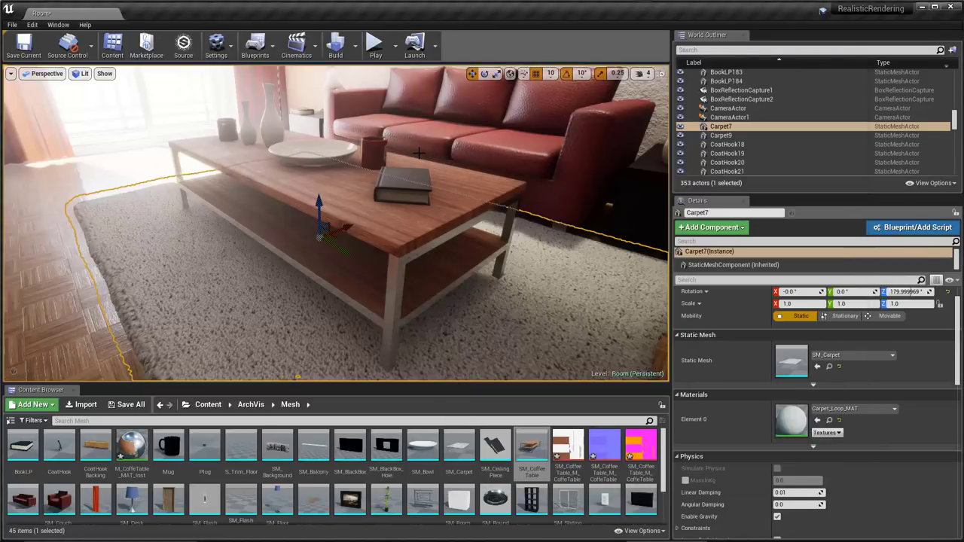
# Step: Open the list of available actions for the SM_CoffeeTable static mesh in the Unreal Content Browser
pyautogui.moveTo(531, 446)
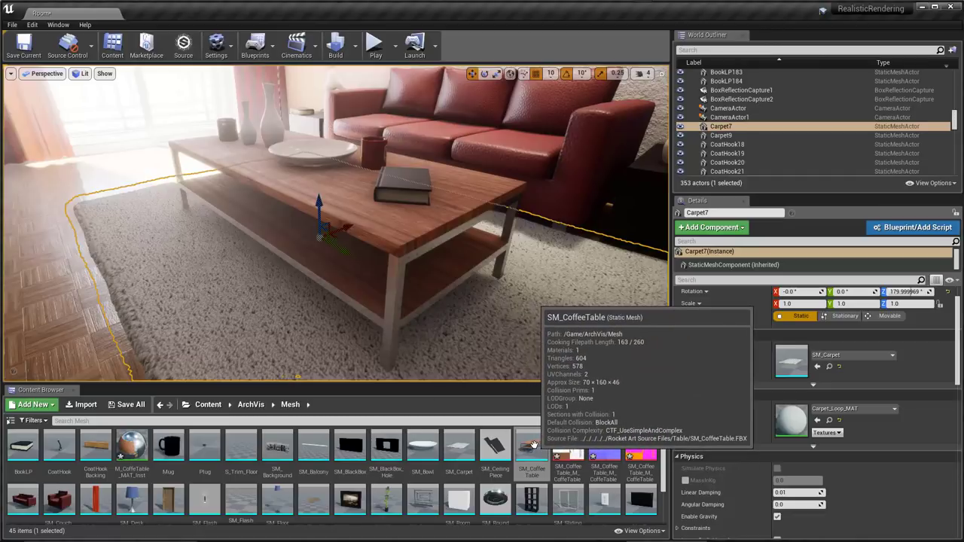
pyautogui.rightClick(532, 446)
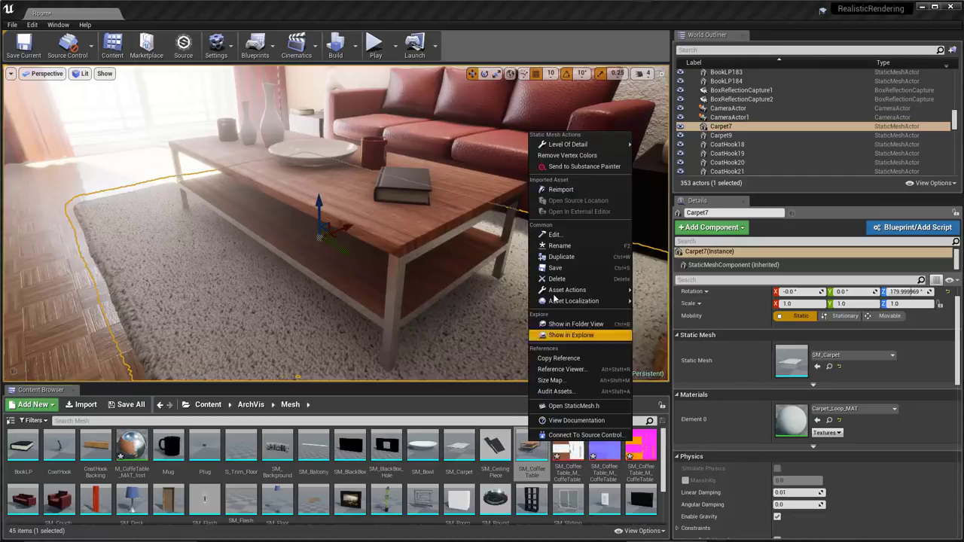